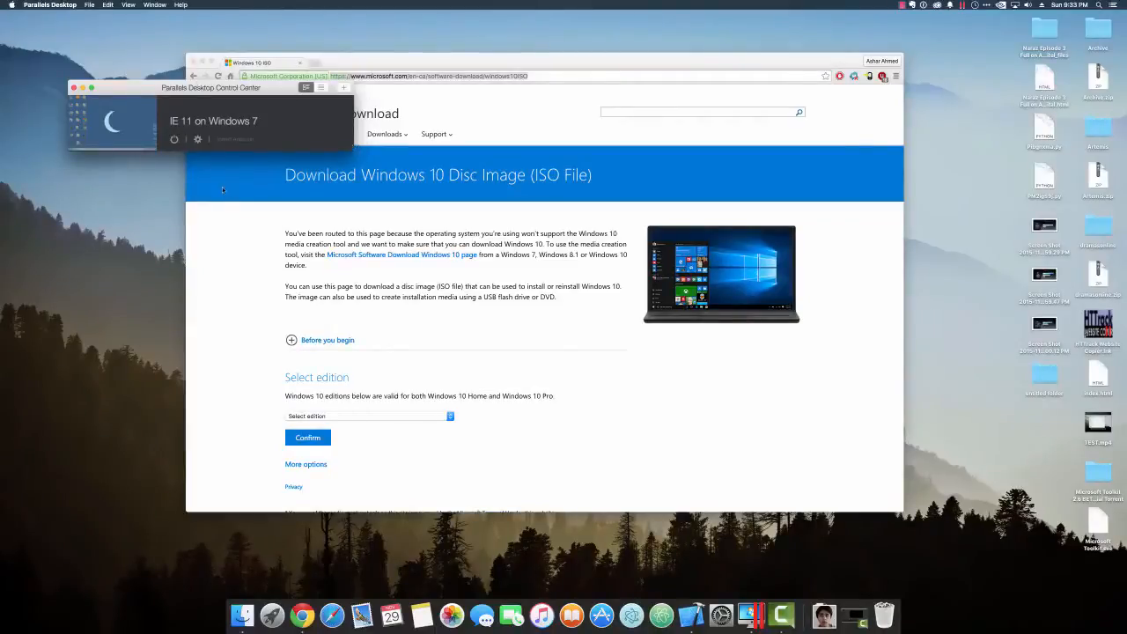
Minimize the browser window showing the Windows 10 download page and quit Xcode
{"action": "left_click", "coordinate": [201, 62]}
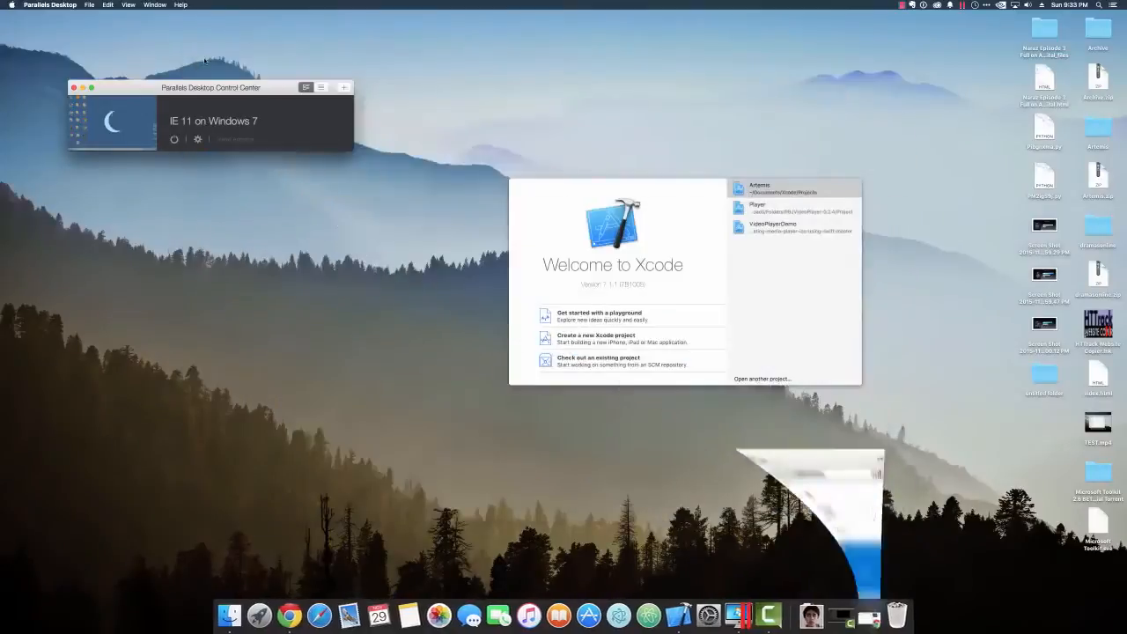
{"action": "right_click", "coordinate": [678, 618]}
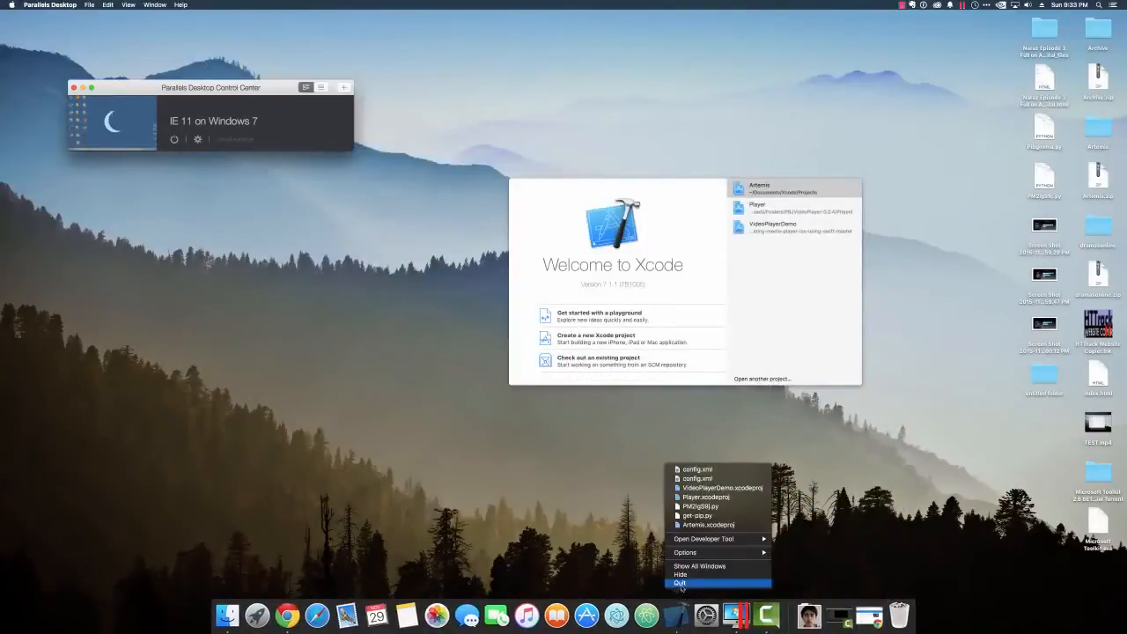
{"action": "left_click", "coordinate": [679, 582]}
Move the Parallels Desktop Control Center window aside and place logo.png near the other desktop files
{"action": "left_click_drag", "start_coordinate": [193, 88], "coordinate": [322, 211]}
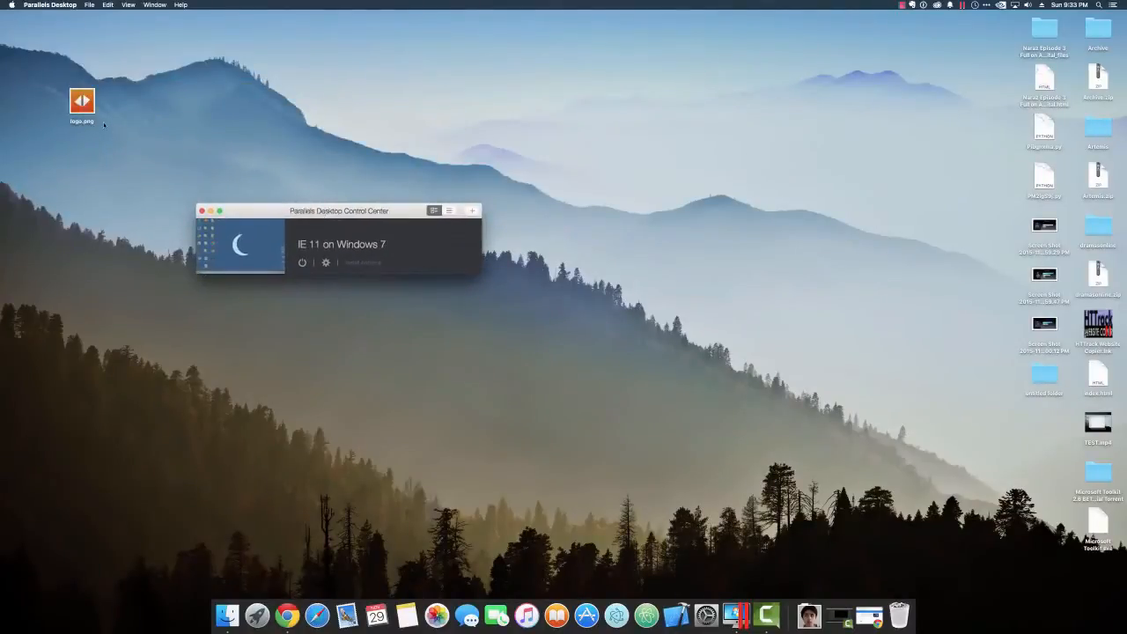
{"action": "left_click_drag", "start_coordinate": [104, 124], "coordinate": [945, 369]}
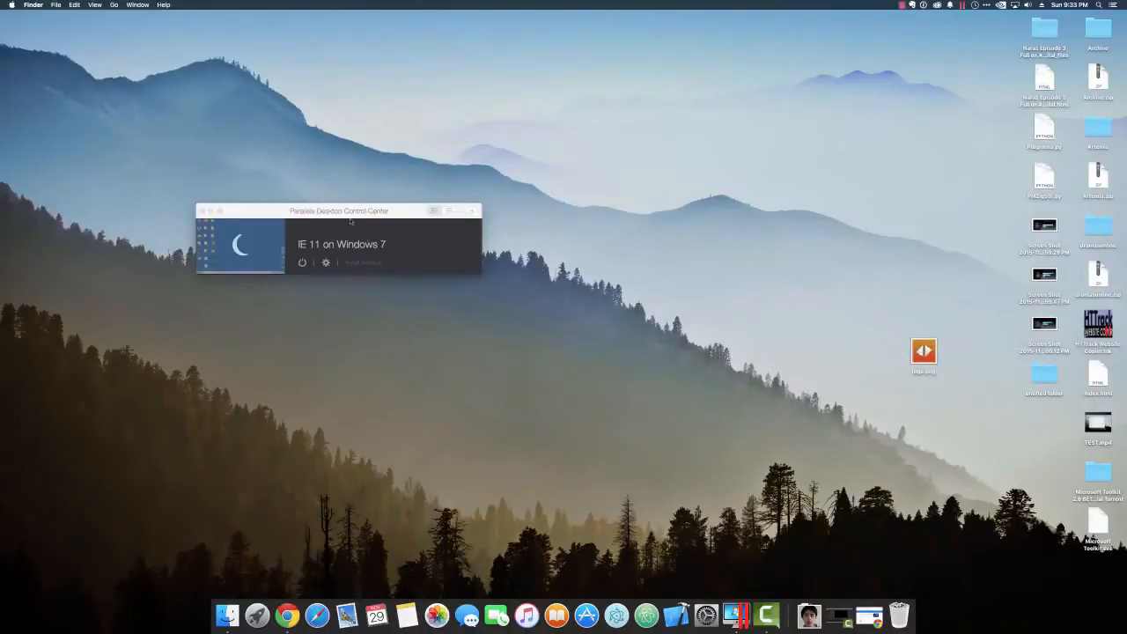
{"action": "left_click", "coordinate": [350, 221]}
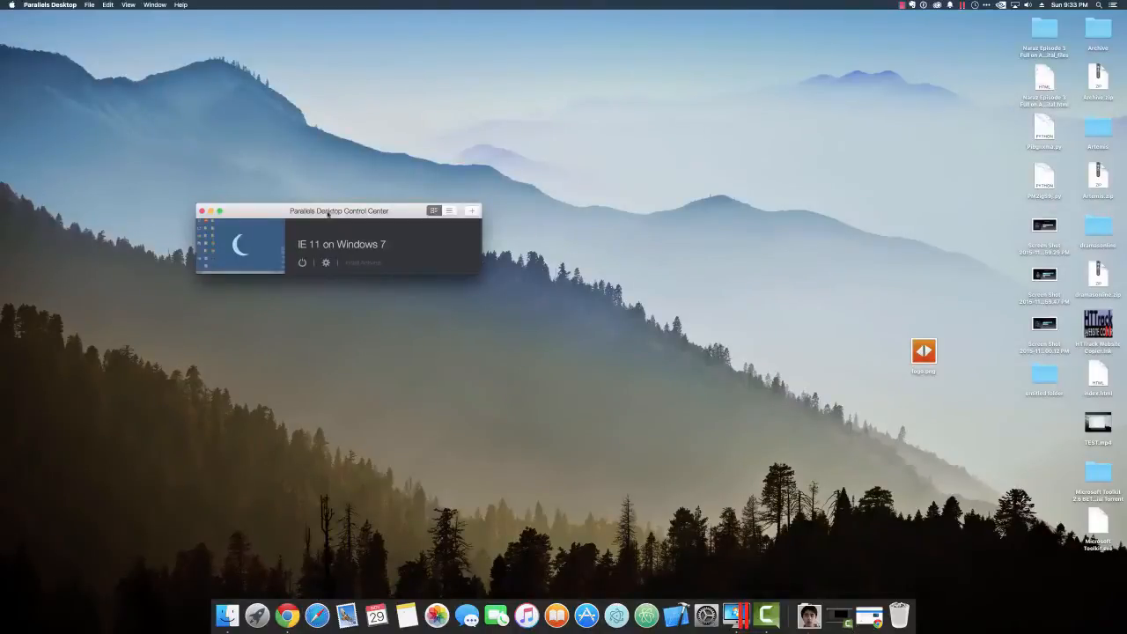
{"action": "left_click_drag", "start_coordinate": [318, 211], "coordinate": [368, 135]}
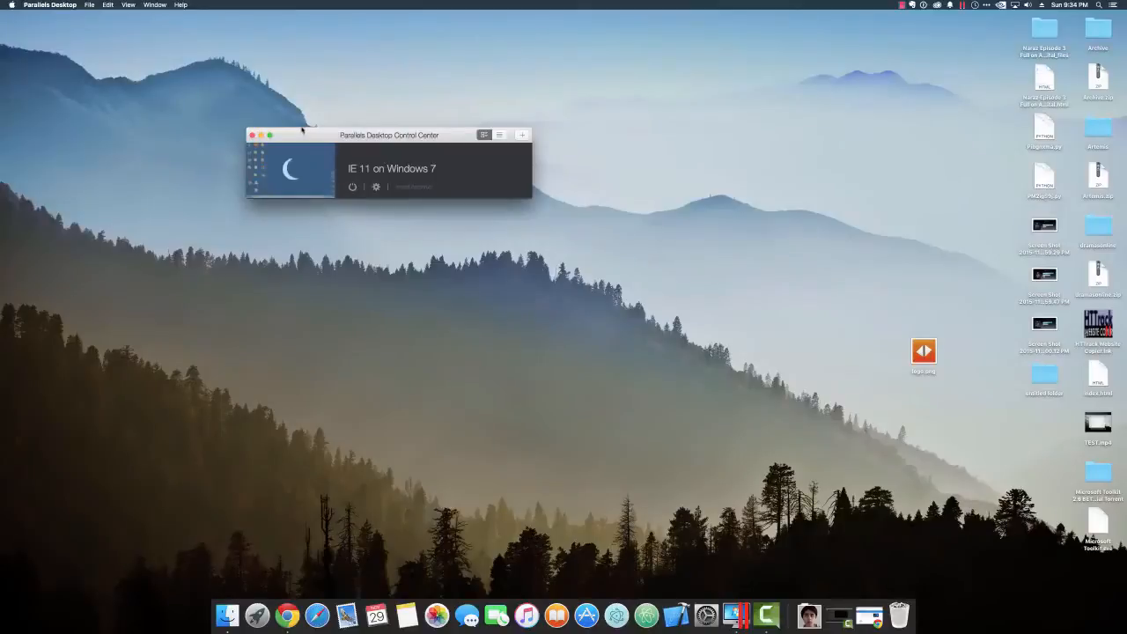
{"action": "left_click_drag", "start_coordinate": [302, 130], "coordinate": [320, 156]}
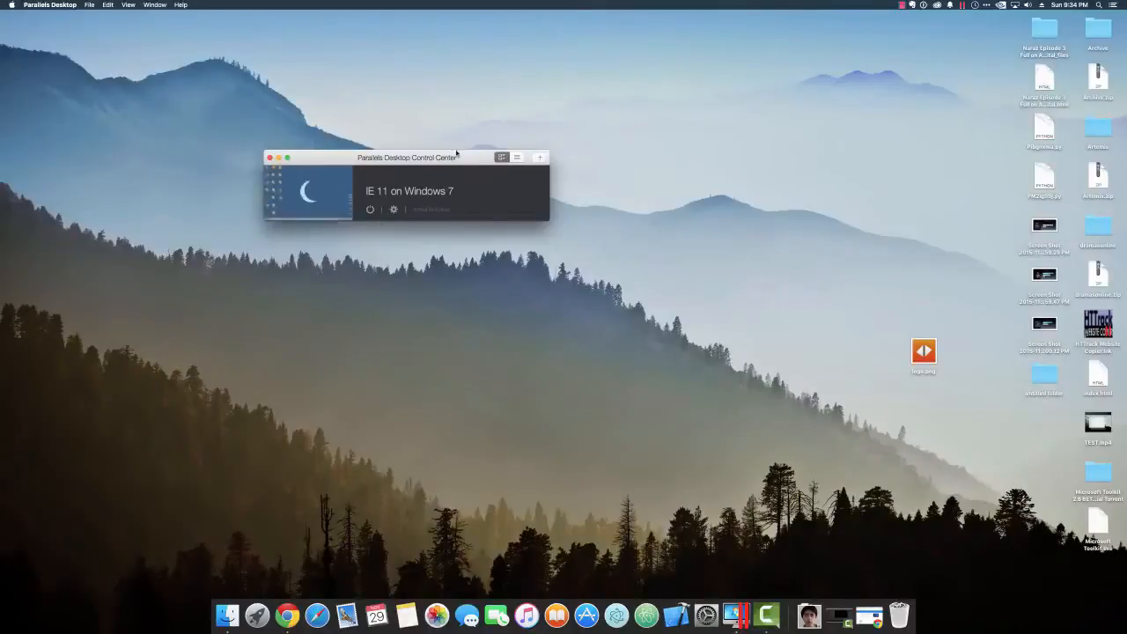
{"action": "left_click_drag", "start_coordinate": [456, 153], "coordinate": [397, 84]}
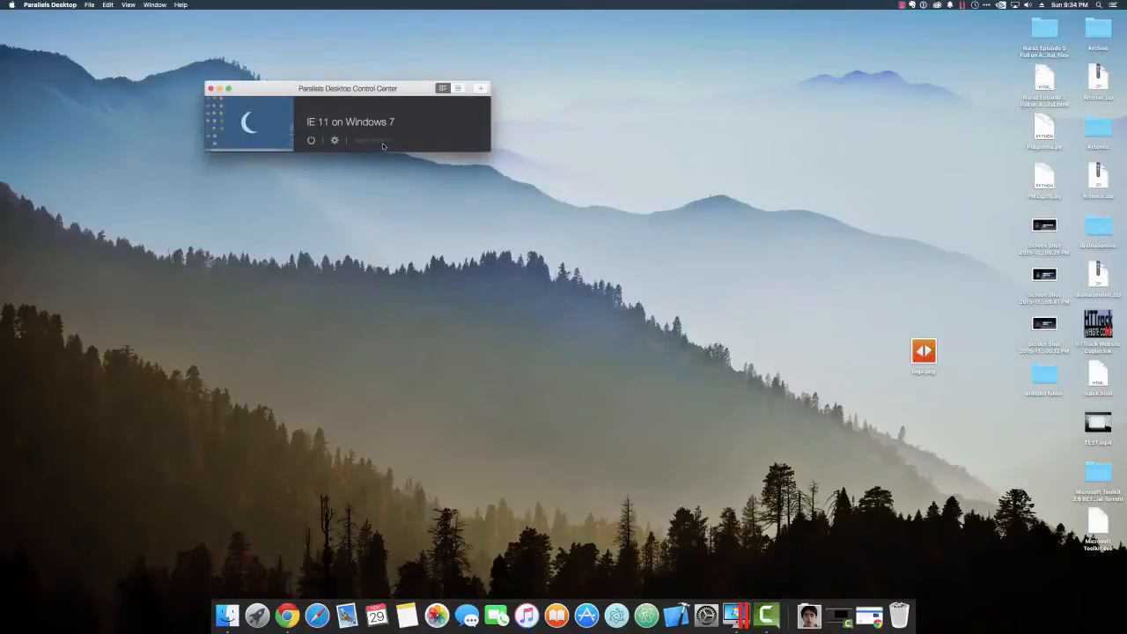
{"action": "left_click_drag", "start_coordinate": [300, 88], "coordinate": [344, 176]}
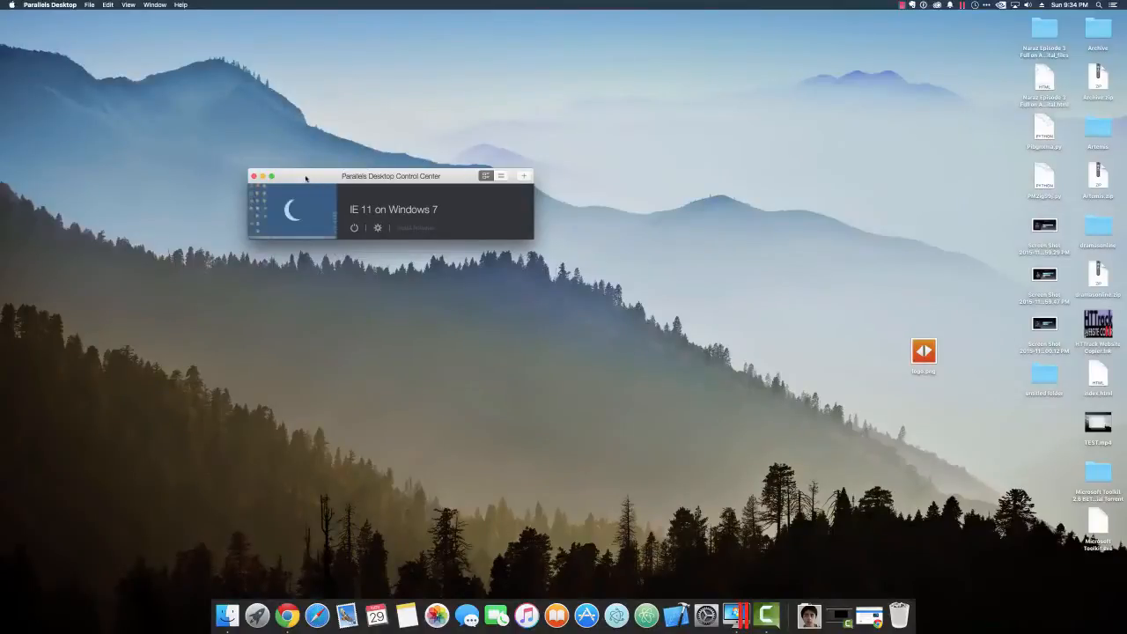
{"action": "left_click_drag", "start_coordinate": [305, 178], "coordinate": [273, 180]}
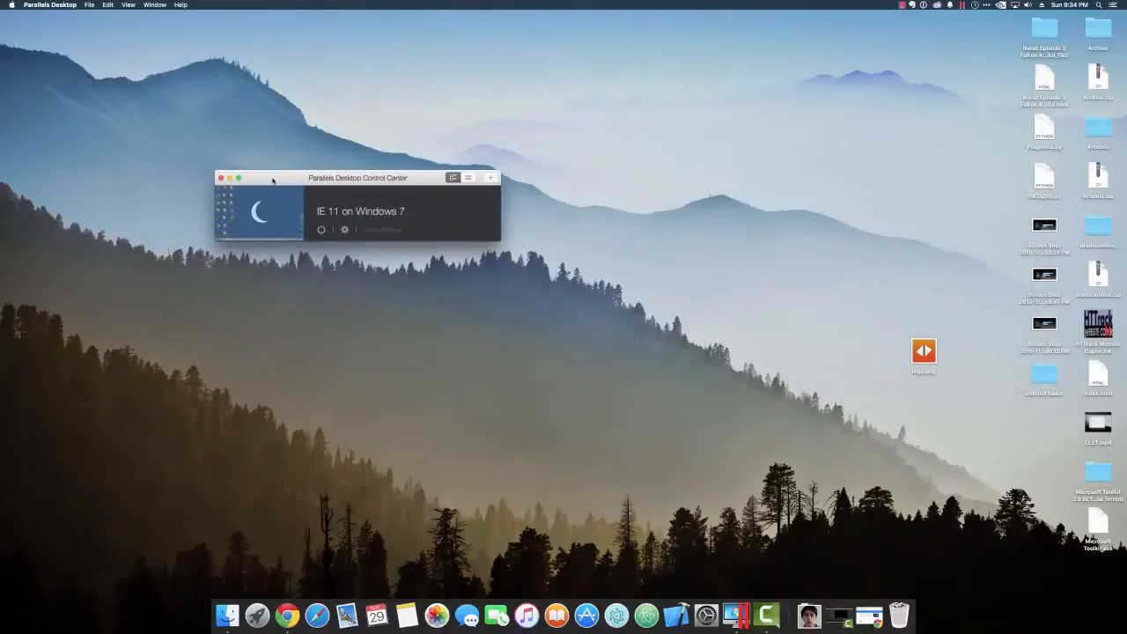
{"action": "left_click_drag", "start_coordinate": [272, 180], "coordinate": [272, 180]}
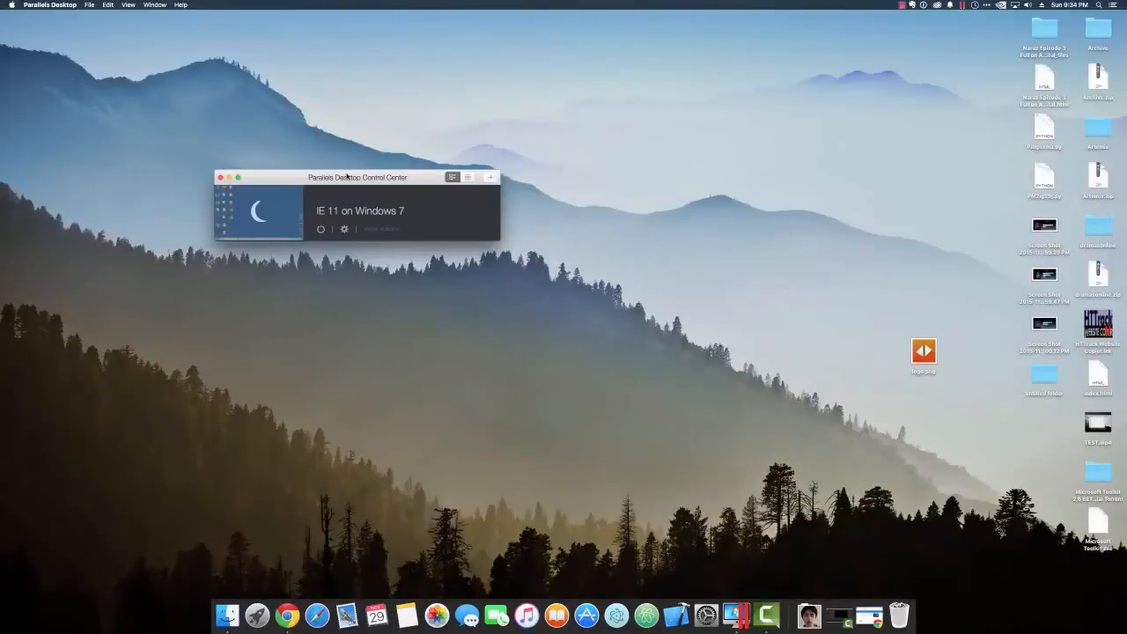
{"action": "left_click_drag", "start_coordinate": [348, 176], "coordinate": [392, 221]}
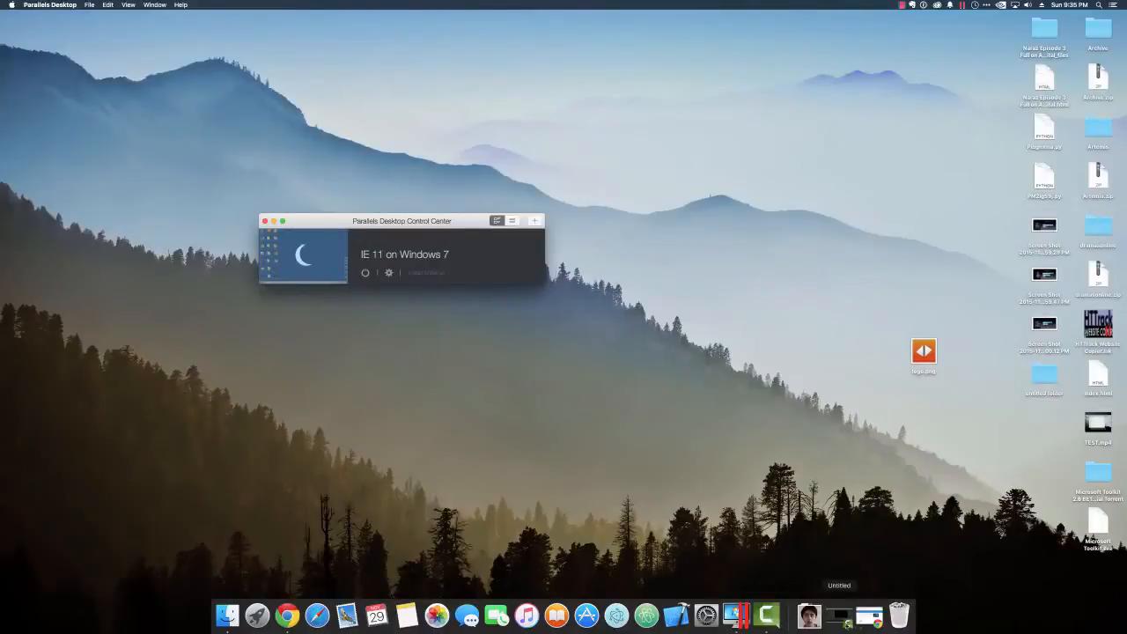
Restore the minimized Chrome window and look over the Download Windows 10 Disc Image (ISO File) page
{"action": "left_click", "coordinate": [869, 616]}
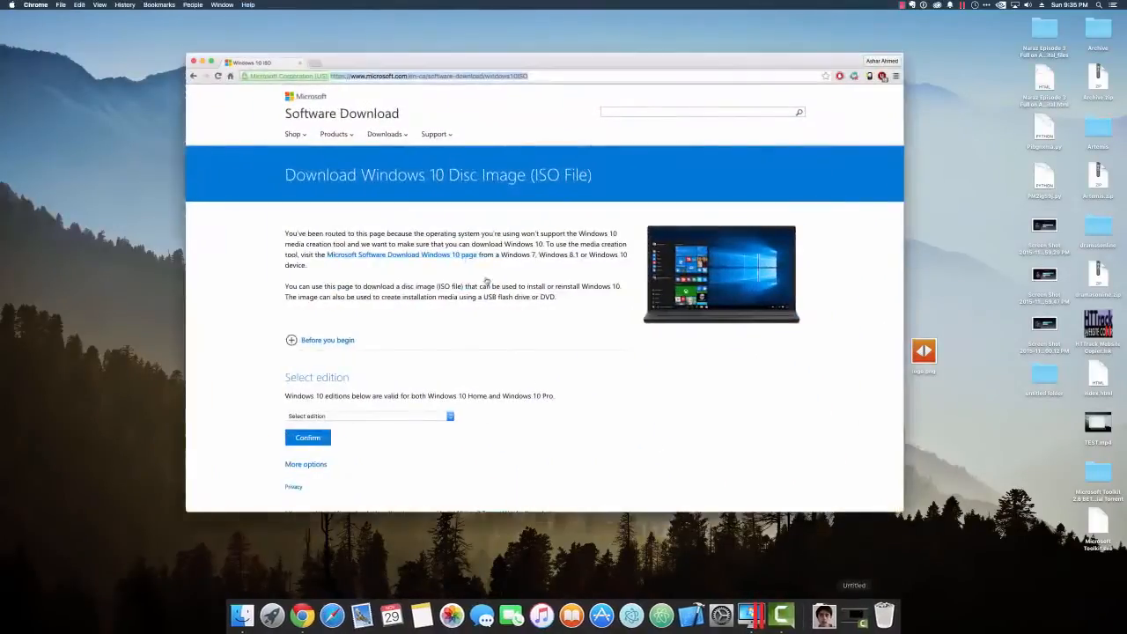
{"action": "left_click", "coordinate": [338, 221]}
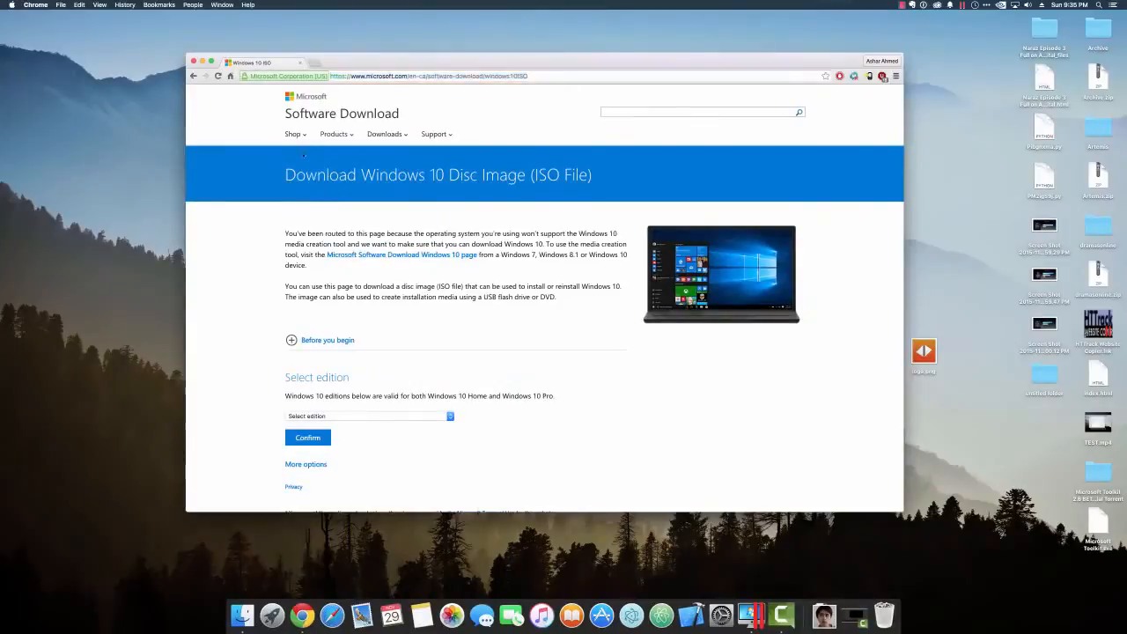
{"action": "left_click_drag", "start_coordinate": [285, 174], "coordinate": [548, 174]}
{"action": "left_click", "coordinate": [688, 158]}
{"action": "scroll", "coordinate": [458, 264], "scroll_direction": "down", "scroll_amount": 5}
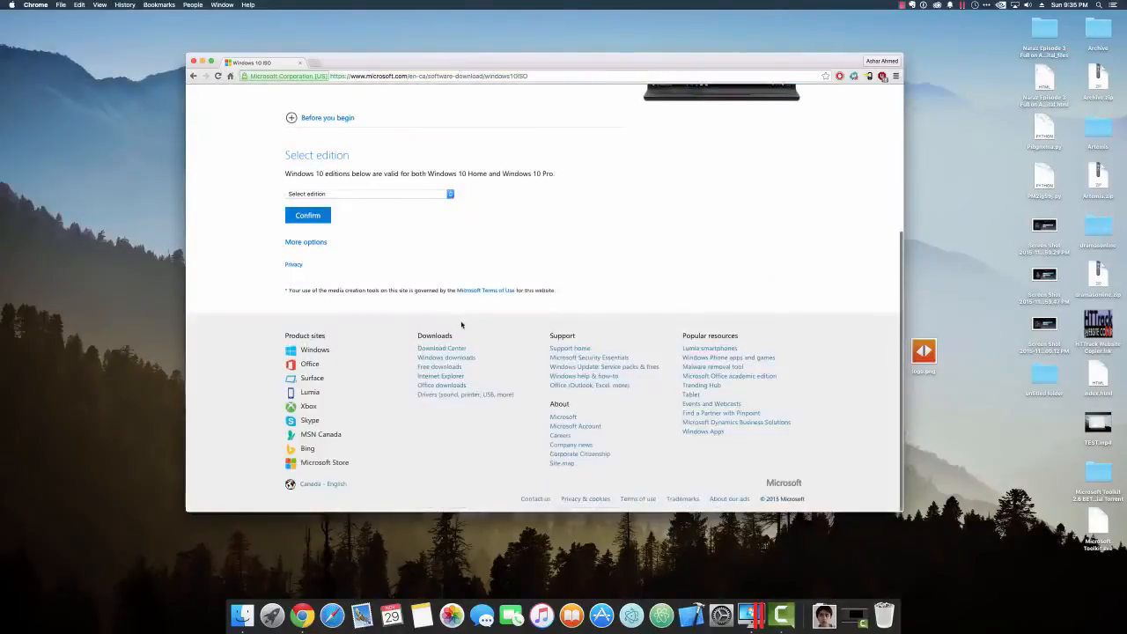
{"action": "scroll", "coordinate": [422, 252], "scroll_direction": "up", "scroll_amount": 5}
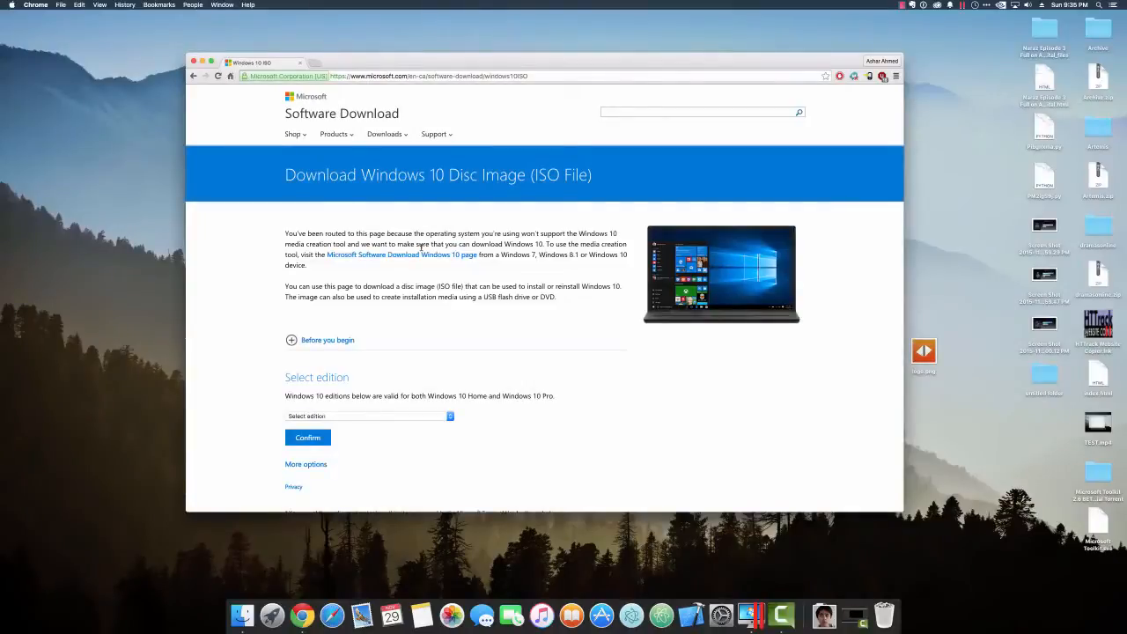
Select Windows 10 as the edition on the ISO download page and confirm it
{"action": "scroll", "coordinate": [422, 248], "scroll_direction": "down", "scroll_amount": 1}
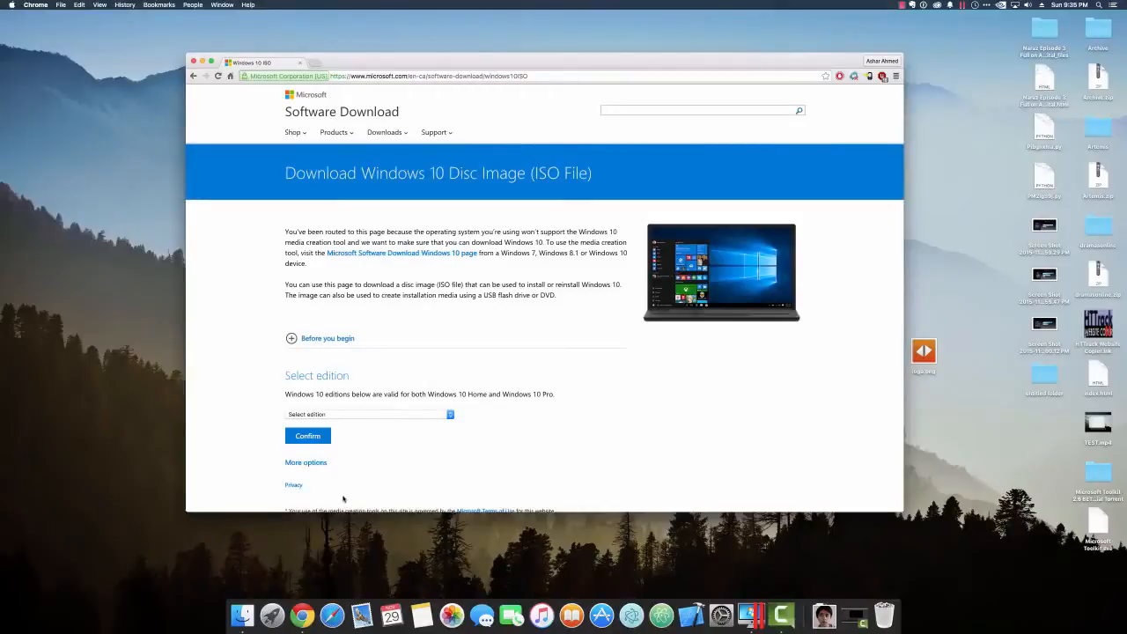
{"action": "scroll", "coordinate": [342, 496], "scroll_direction": "down", "scroll_amount": 5}
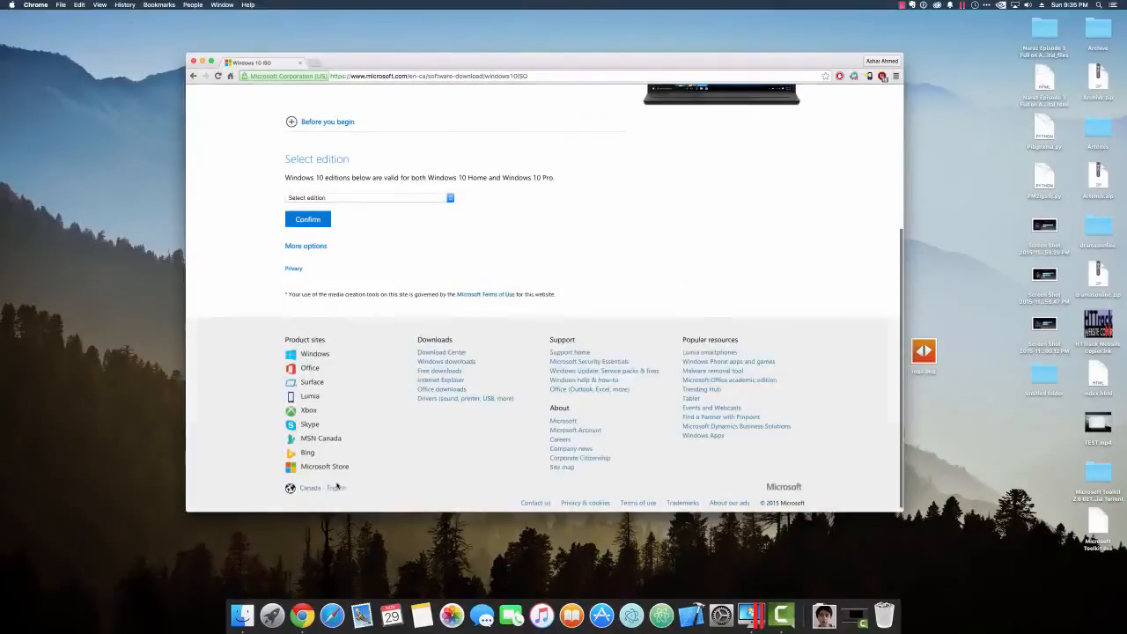
{"action": "scroll", "coordinate": [336, 485], "scroll_direction": "up", "scroll_amount": 2}
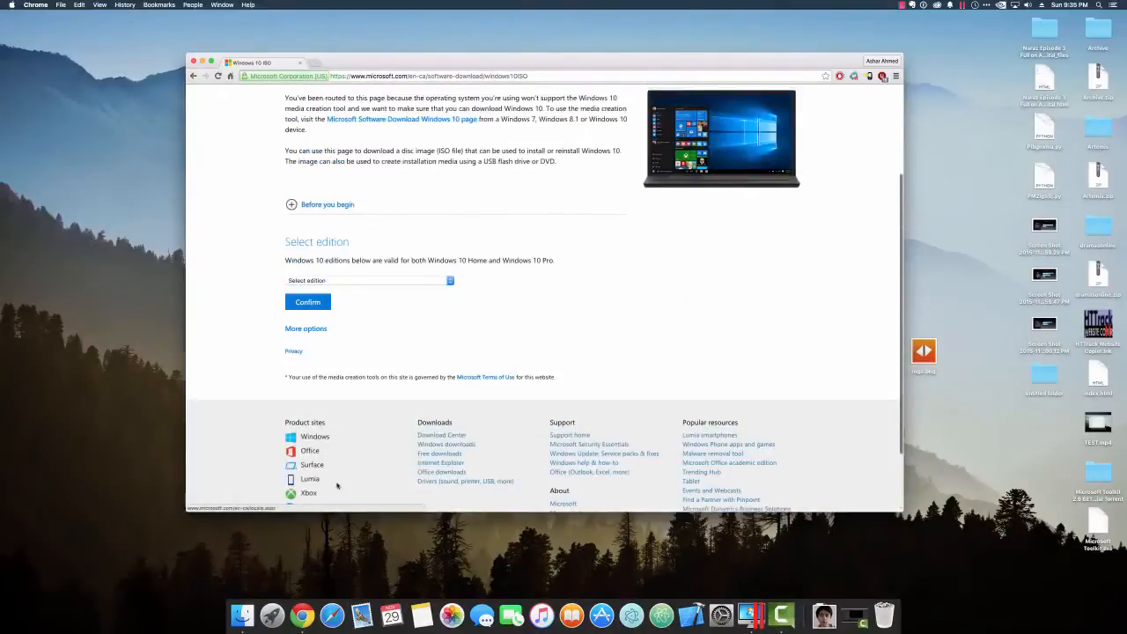
{"action": "left_click", "coordinate": [332, 280]}
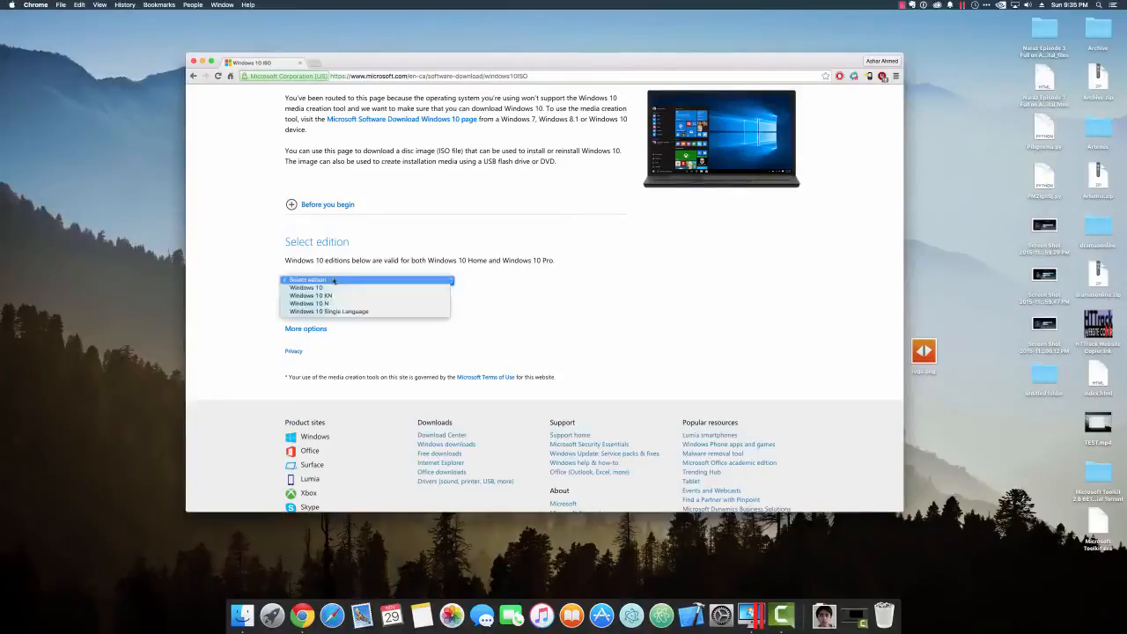
{"action": "left_click", "coordinate": [333, 286]}
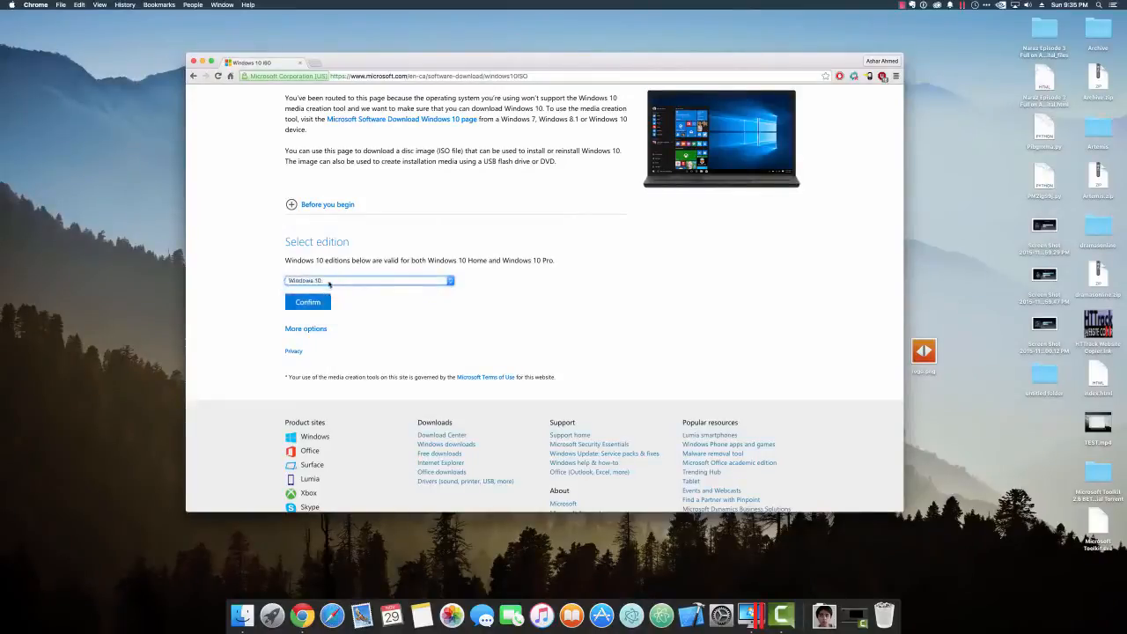
{"action": "left_click", "coordinate": [329, 282]}
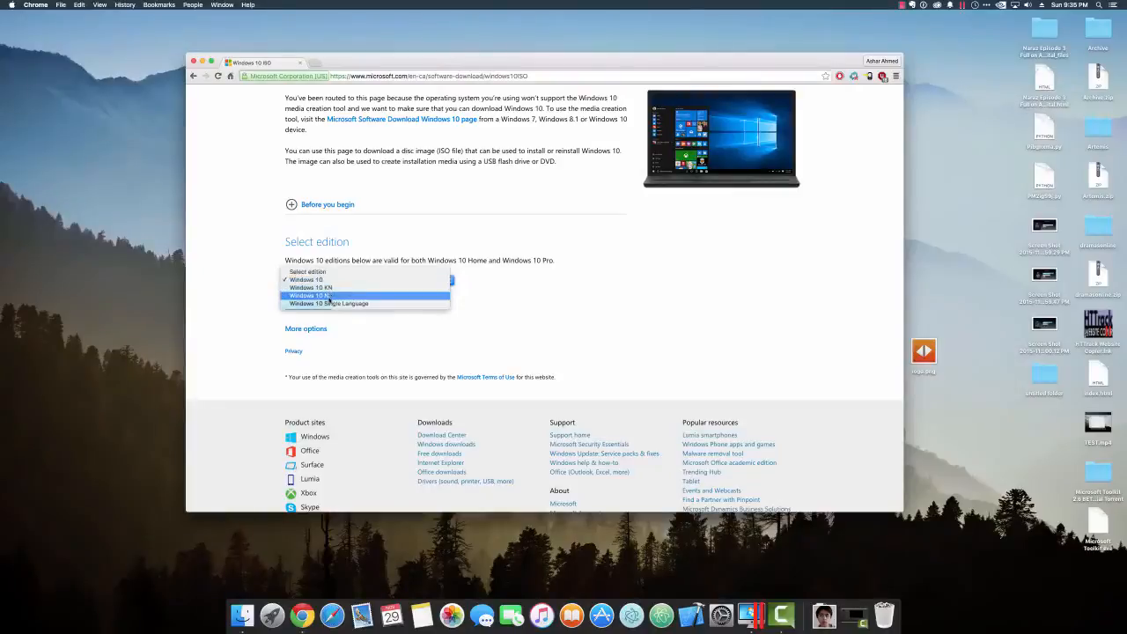
{"action": "left_click", "coordinate": [343, 280]}
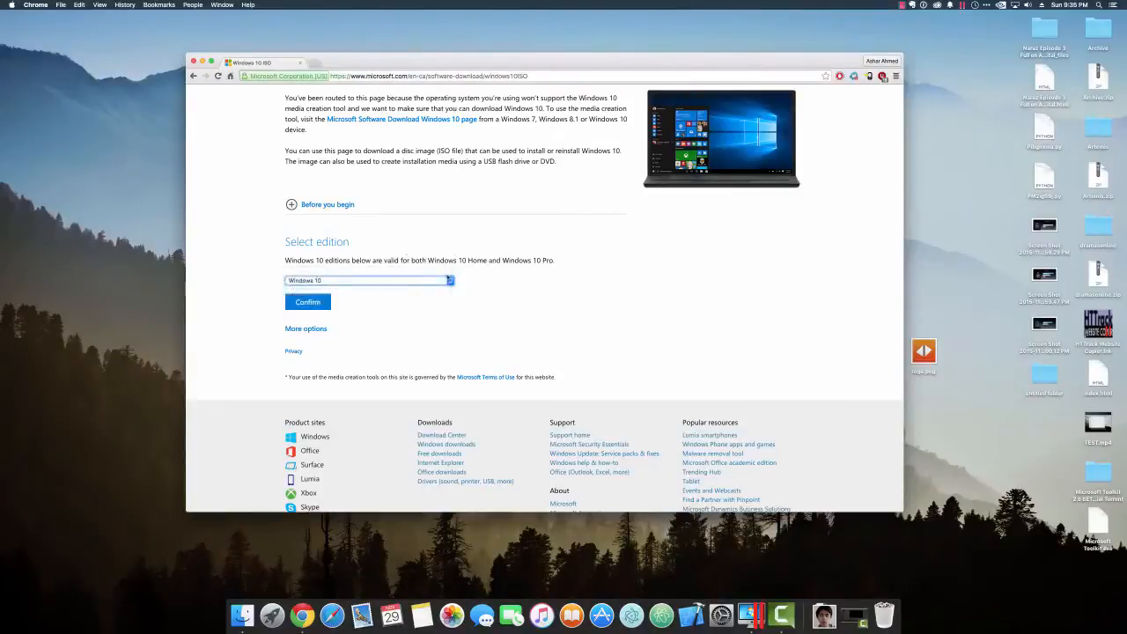
{"action": "left_click", "coordinate": [307, 302]}
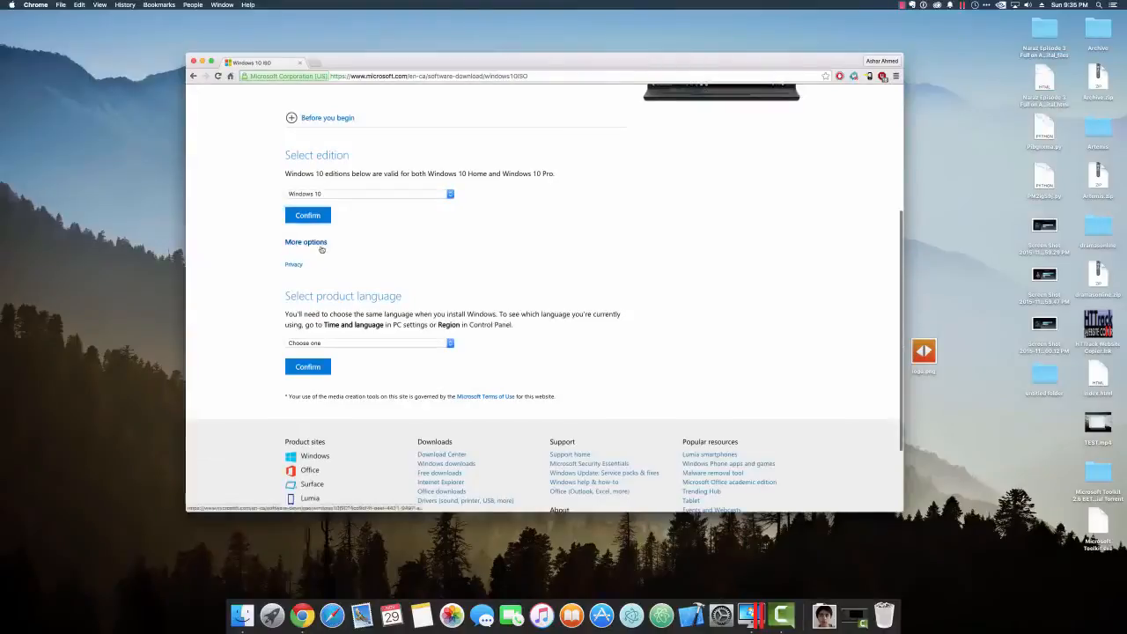
Expand the additional edition options, then set the product language to English and confirm it to reach the download links
{"action": "left_click", "coordinate": [317, 242]}
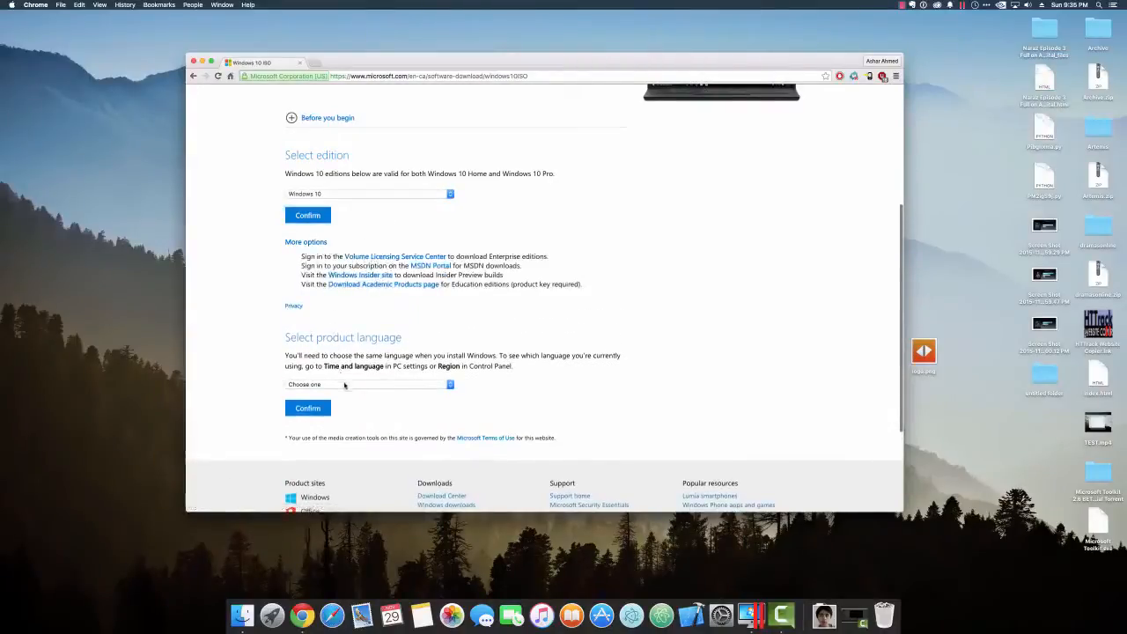
{"action": "left_click", "coordinate": [345, 385]}
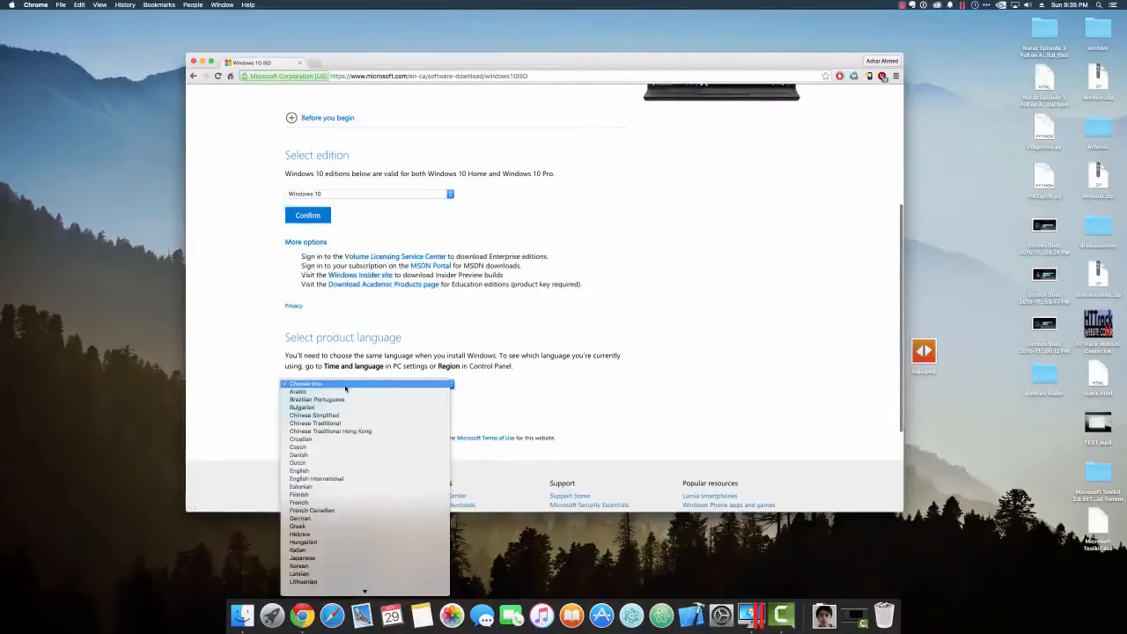
{"action": "left_click", "coordinate": [336, 472]}
{"action": "left_click", "coordinate": [305, 408]}
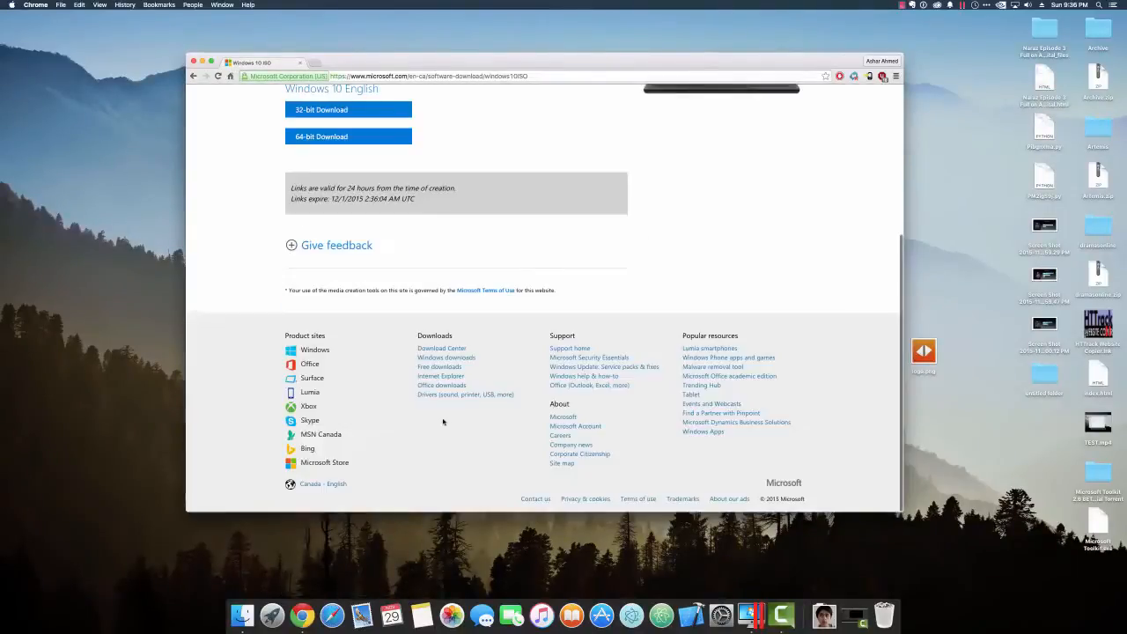
{"action": "scroll", "coordinate": [436, 374], "scroll_direction": "up", "scroll_amount": 3}
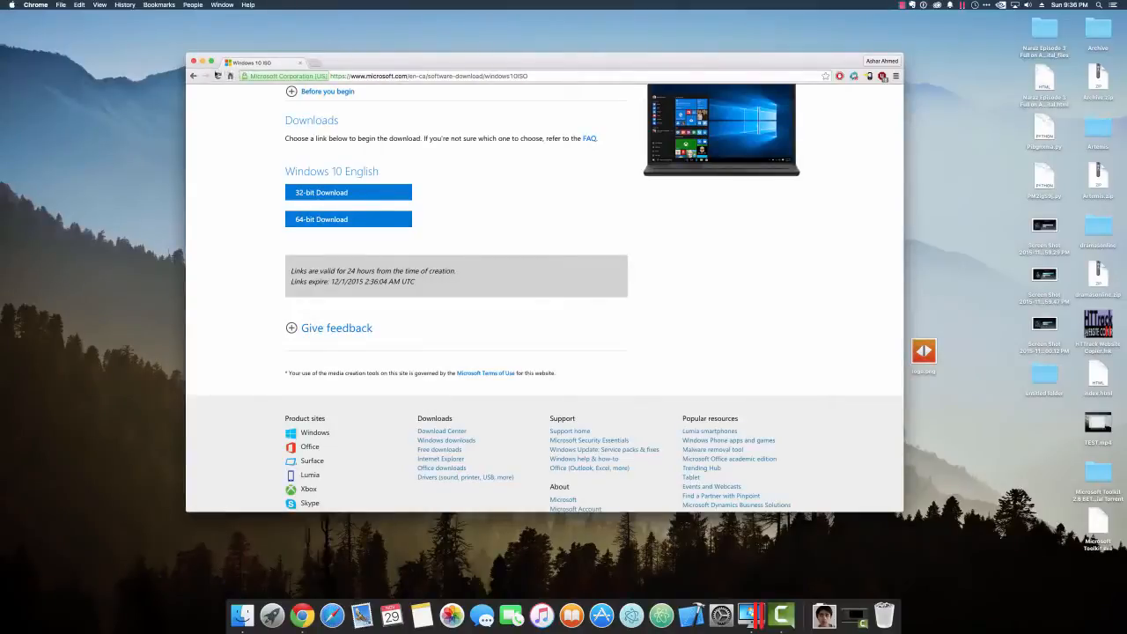
Close the browser window and switch to the Parallels Desktop Control Center, repositioning it on the desktop
{"action": "left_click", "coordinate": [194, 62]}
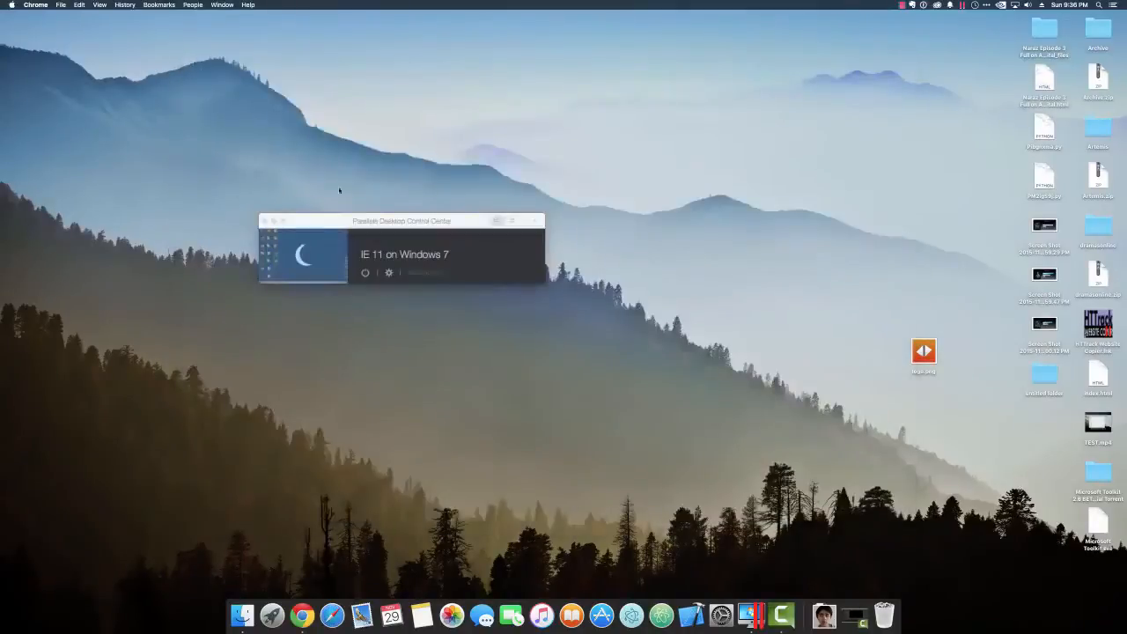
{"action": "left_click_drag", "start_coordinate": [386, 221], "coordinate": [318, 152]}
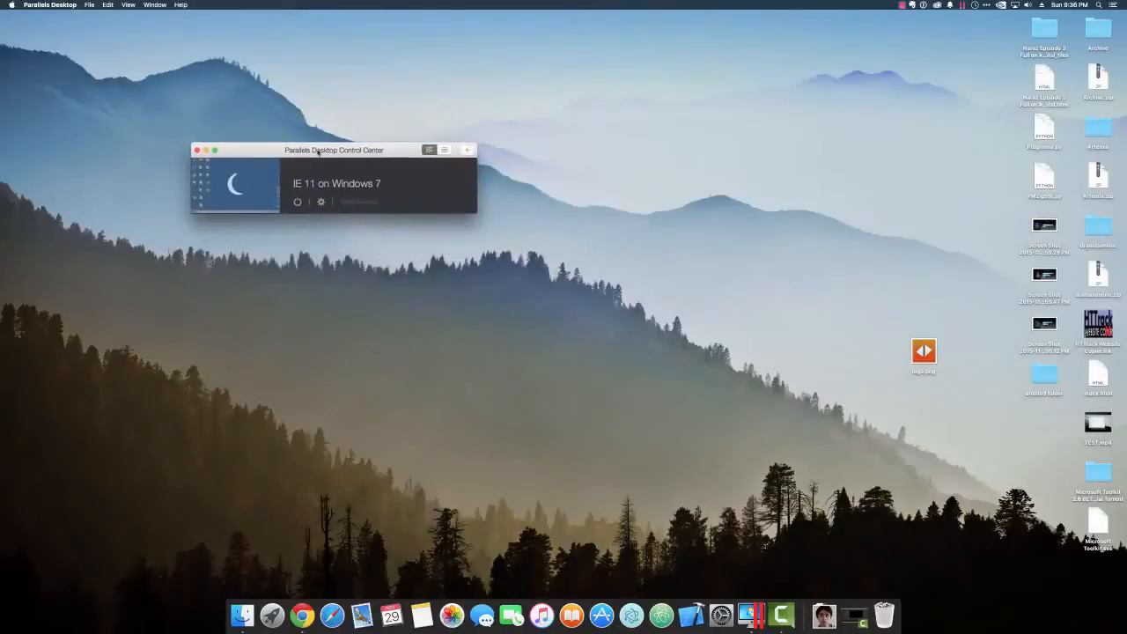
{"action": "left_click_drag", "start_coordinate": [318, 152], "coordinate": [329, 166]}
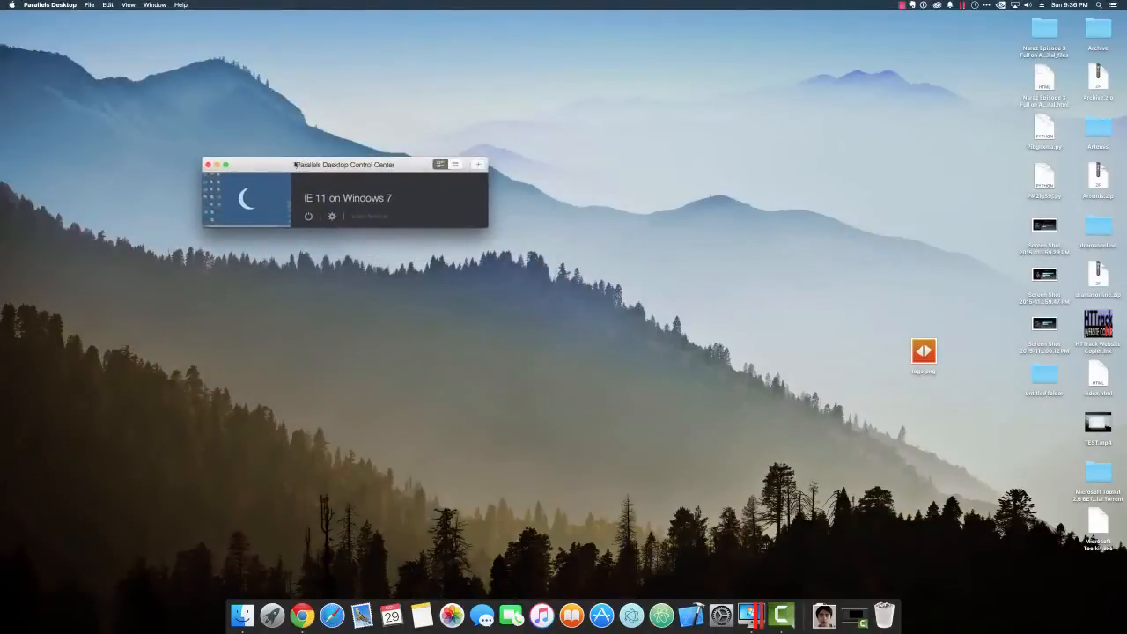
{"action": "left_click_drag", "start_coordinate": [283, 166], "coordinate": [304, 185]}
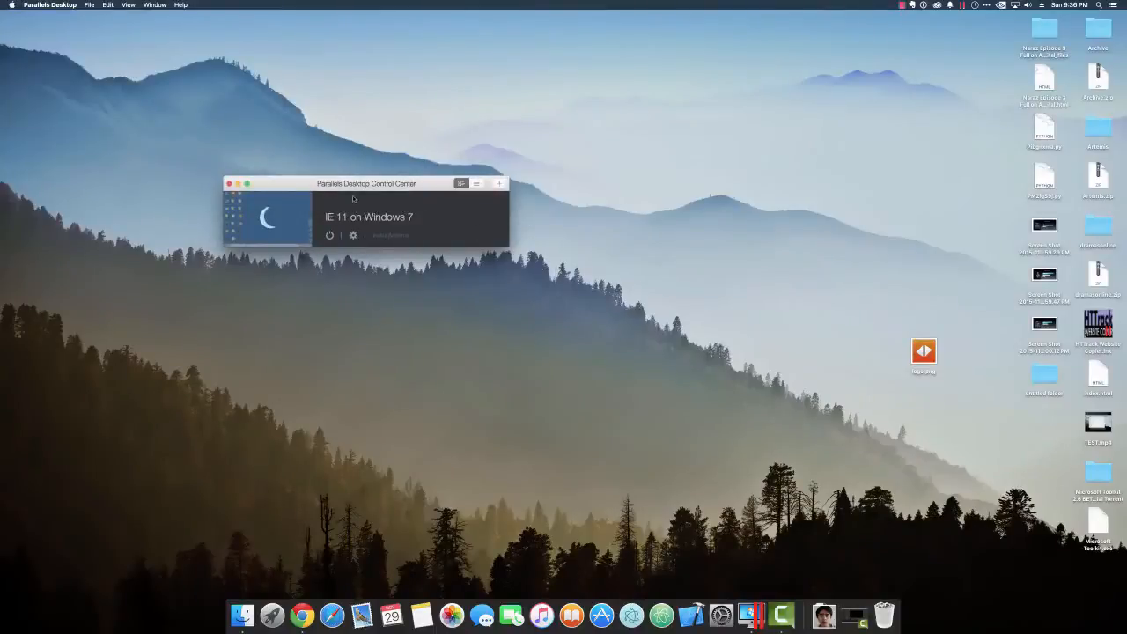
{"action": "left_click_drag", "start_coordinate": [351, 187], "coordinate": [365, 218]}
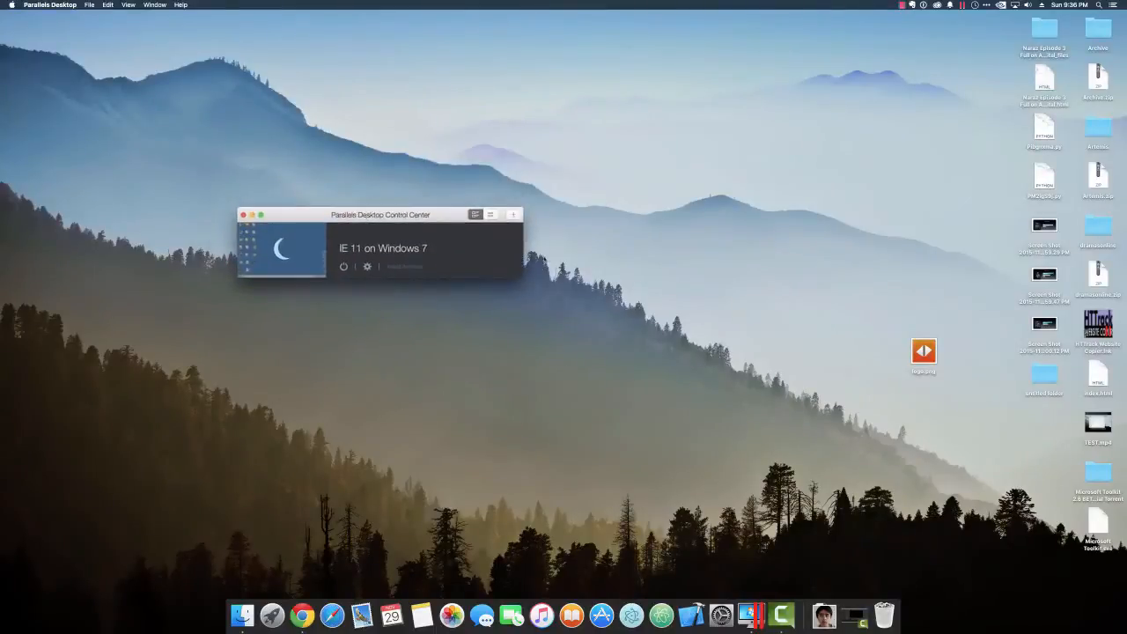
Start a new virtual machine and choose to install Windows or another OS from a DVD or image file
{"action": "left_click", "coordinate": [515, 215]}
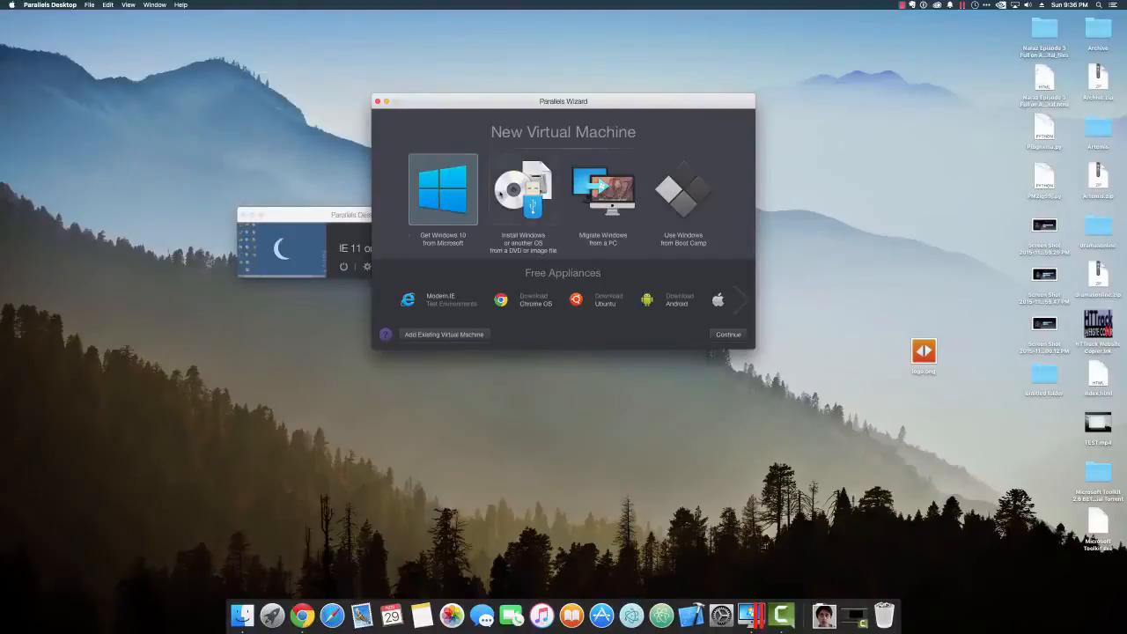
{"action": "left_click", "coordinate": [500, 195]}
{"action": "double_click", "coordinate": [519, 204]}
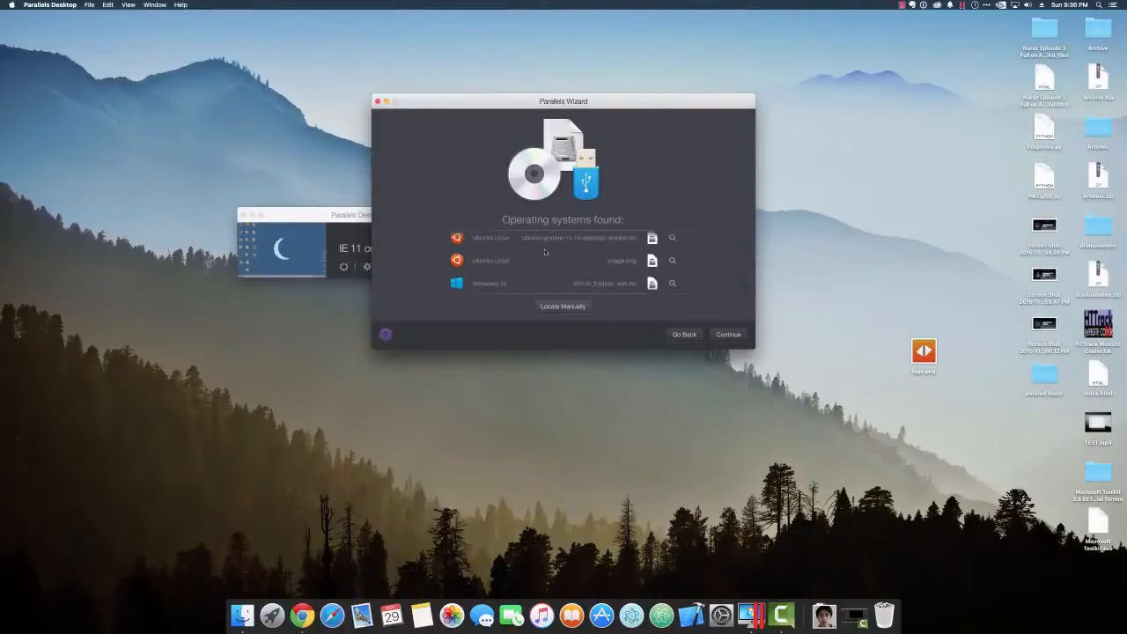
Continue the virtual machine setup with the Windows 10 installation image
{"action": "left_click", "coordinate": [728, 334]}
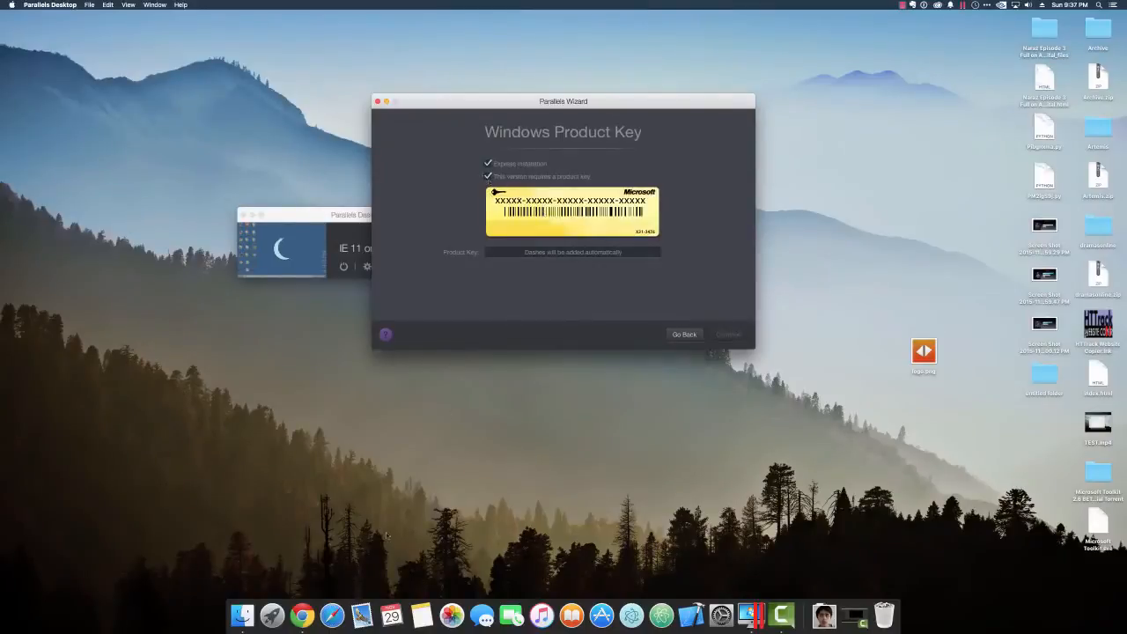
Look up "windows 10 product key" in Chrome, skim the Windows Central page about activating Windows 10, and close the browser window
{"action": "left_click", "coordinate": [302, 615]}
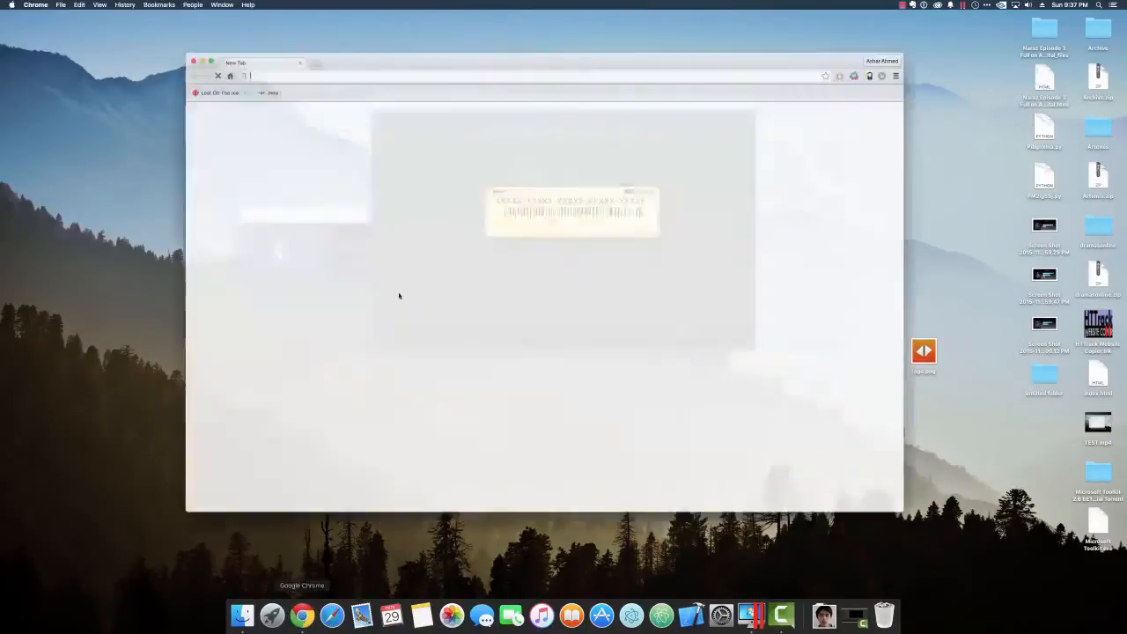
{"action": "type", "text": "windows 10 pr"}
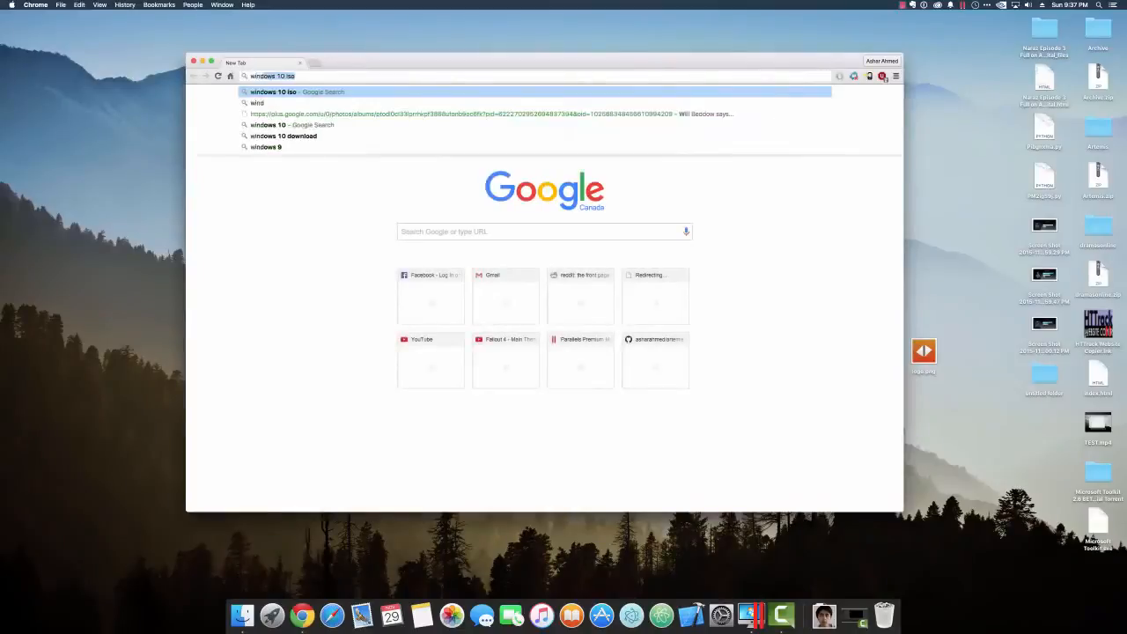
{"action": "type", "text": "oduct key"}
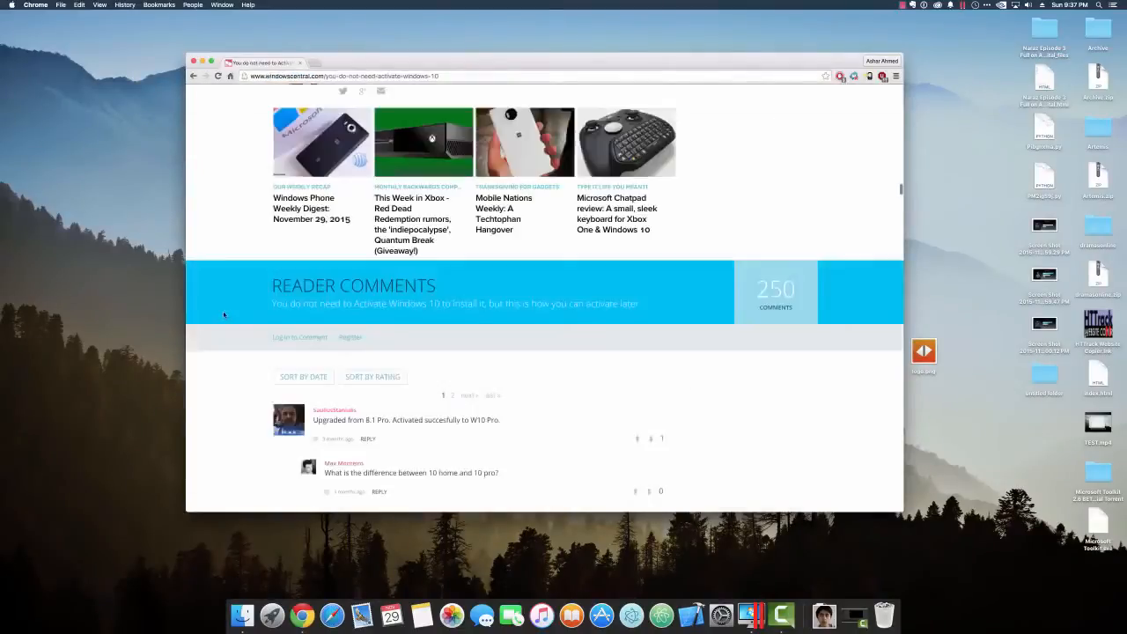
{"action": "scroll", "coordinate": [213, 280], "scroll_direction": "down", "scroll_amount": 5}
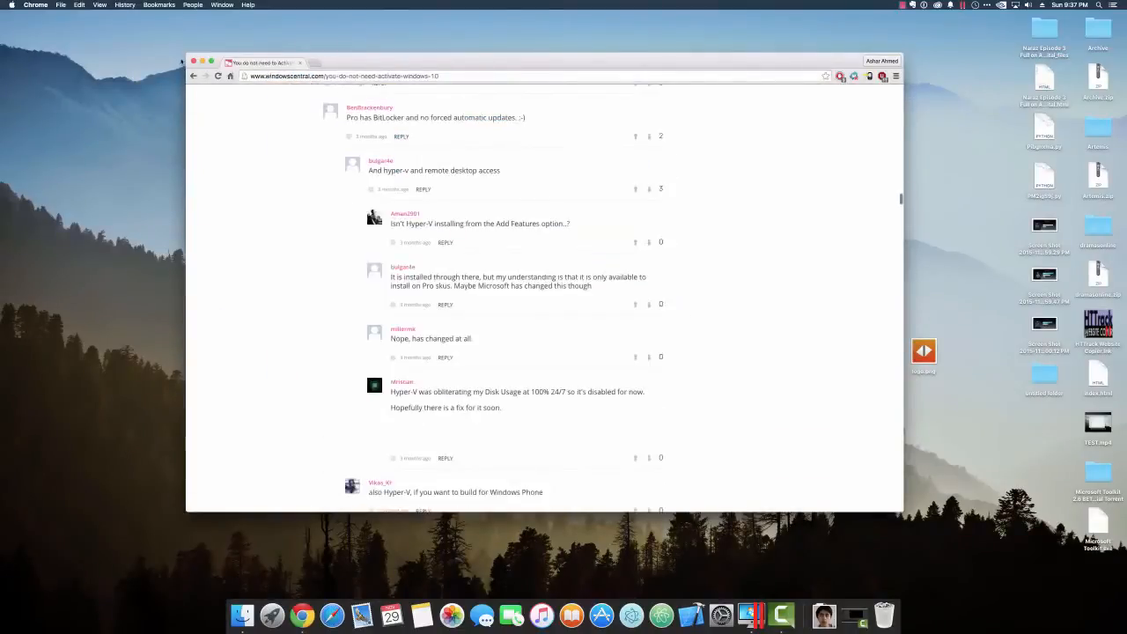
{"action": "left_click", "coordinate": [194, 60]}
Declare that this Windows version does not require a product key and continue the setup
{"action": "left_click_drag", "start_coordinate": [451, 112], "coordinate": [211, 85]}
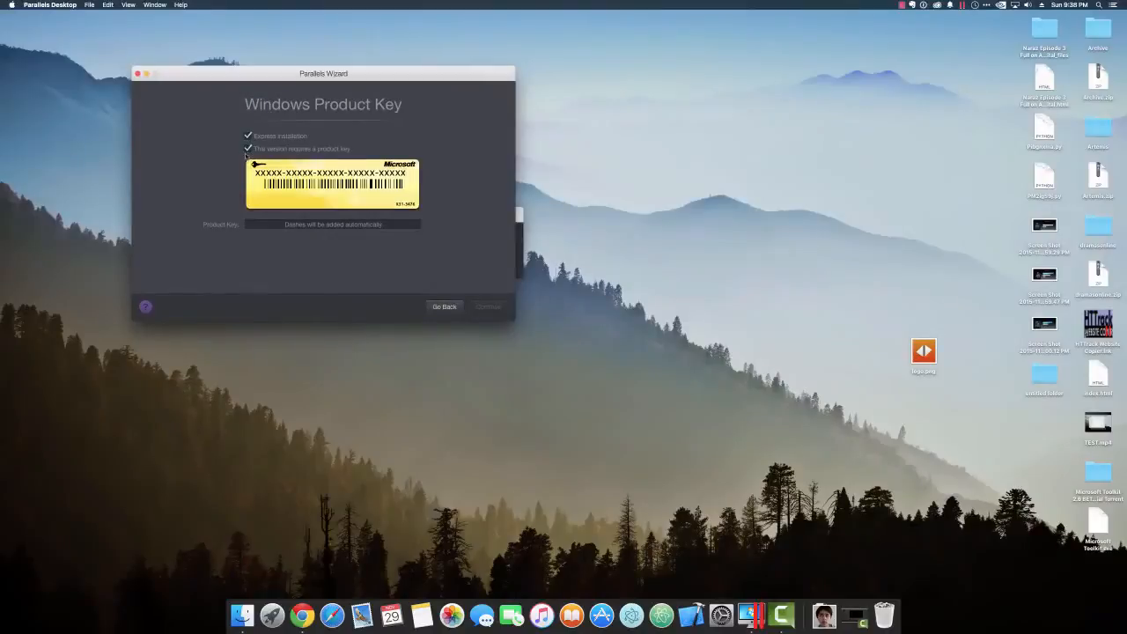
{"action": "left_click", "coordinate": [247, 149]}
{"action": "left_click", "coordinate": [489, 306]}
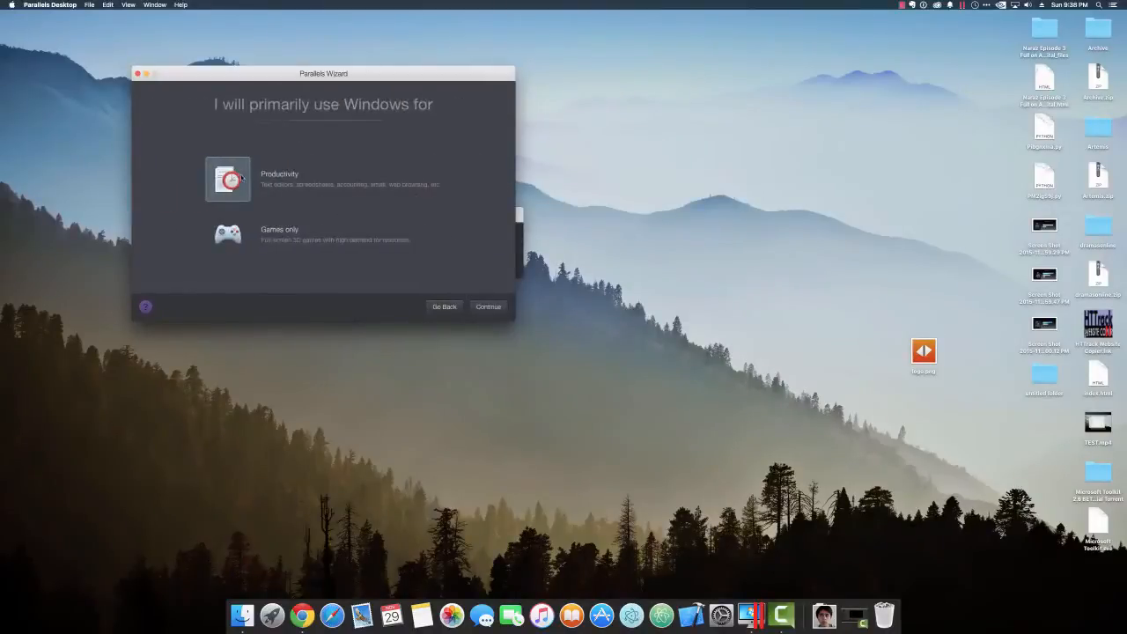
Choose Productivity as the primary use for Windows and continue
{"action": "left_click", "coordinate": [230, 225]}
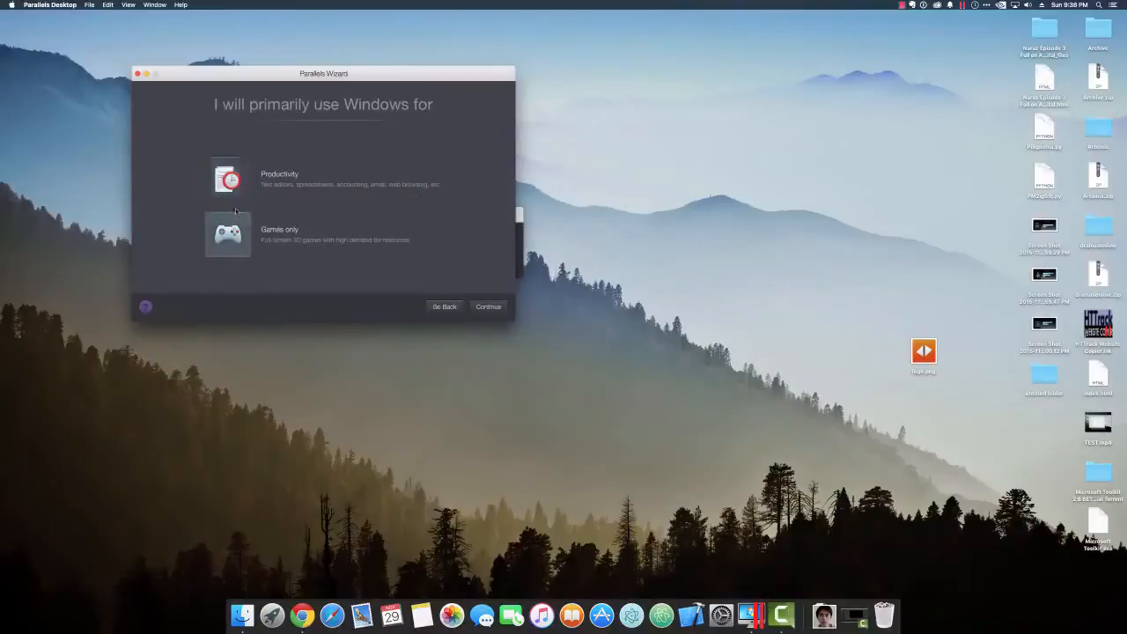
{"action": "left_click", "coordinate": [210, 182]}
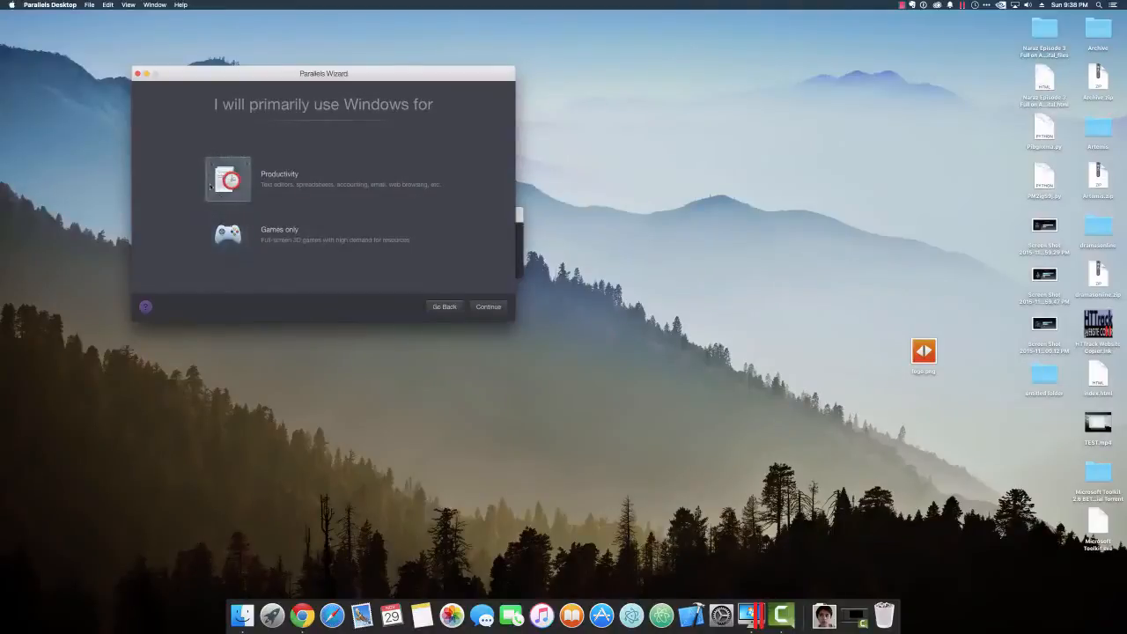
{"action": "left_click", "coordinate": [500, 304]}
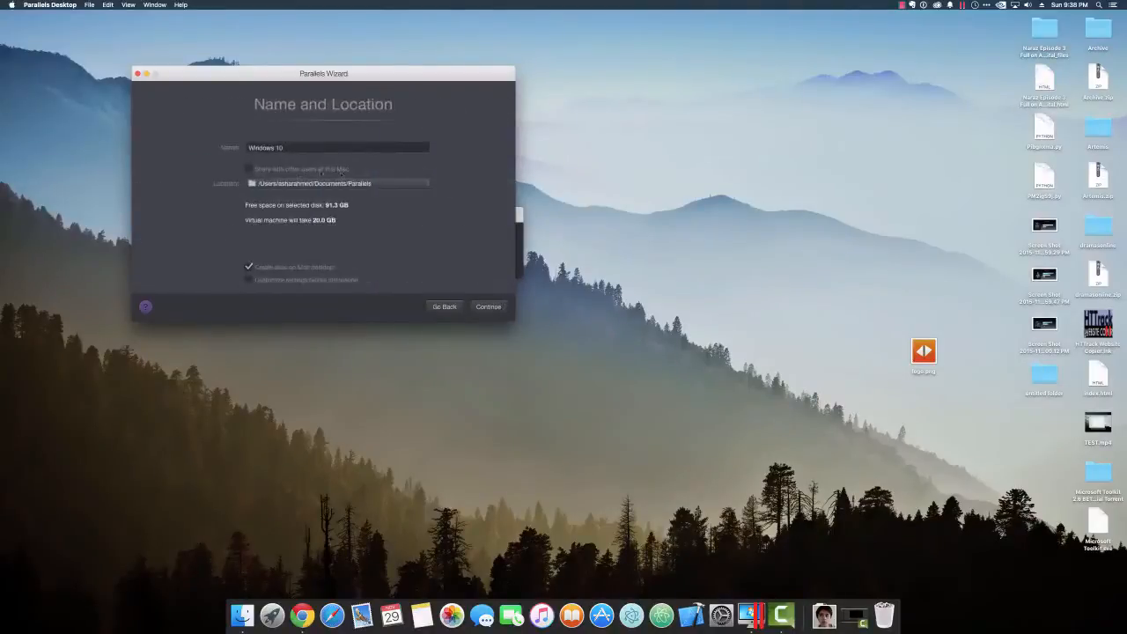
Set the virtual machine's location to Mac Stuff/VMs on the Secondary drive, enable customizing settings before installation, and continue
{"action": "left_click", "coordinate": [309, 183]}
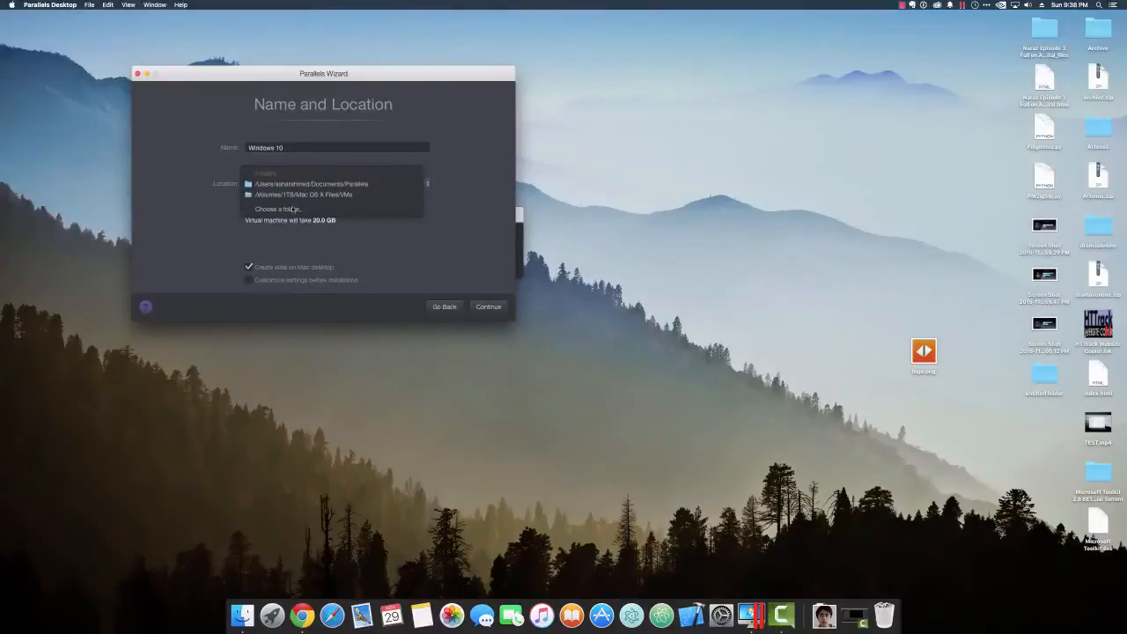
{"action": "left_click", "coordinate": [294, 209]}
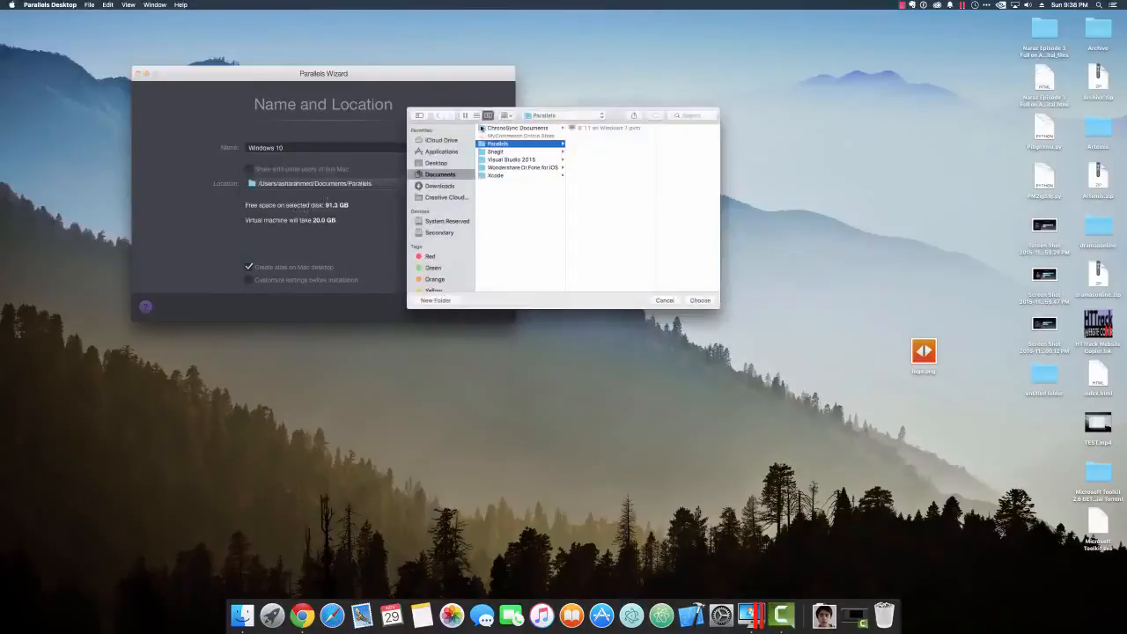
{"action": "left_click_drag", "start_coordinate": [487, 115], "coordinate": [263, 126]}
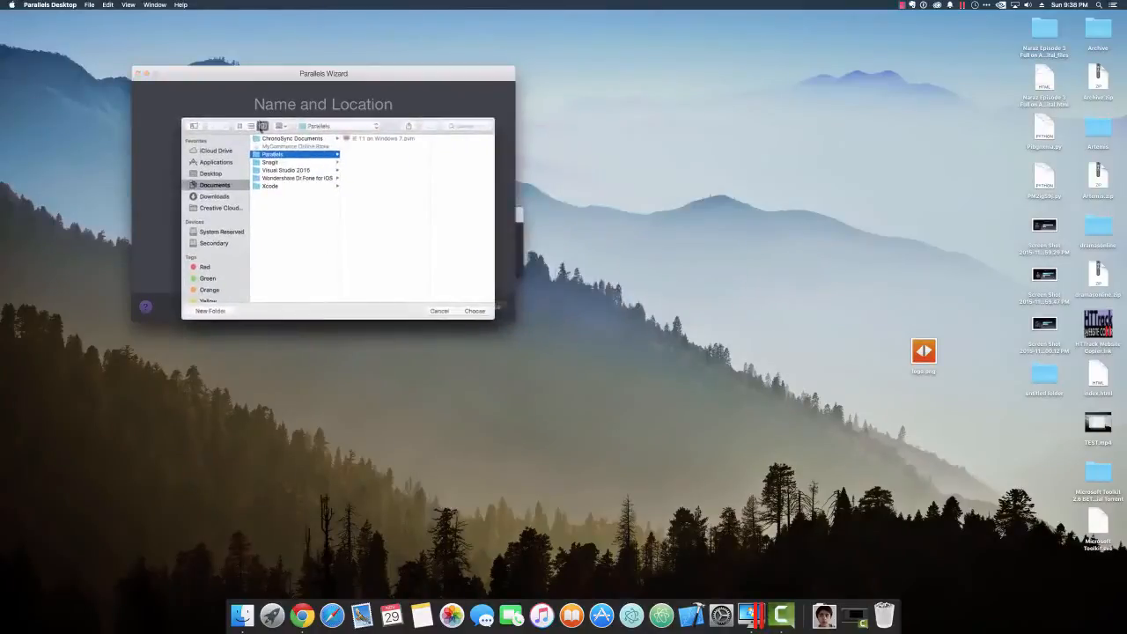
{"action": "left_click", "coordinate": [220, 243]}
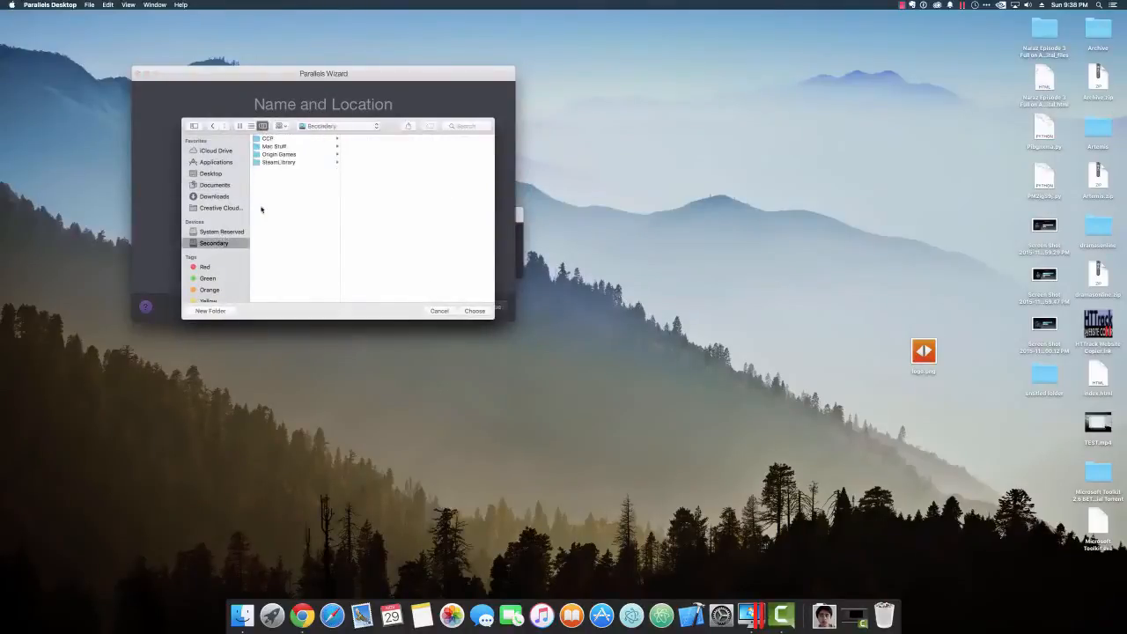
{"action": "left_click", "coordinate": [278, 148]}
{"action": "left_click", "coordinate": [387, 141]}
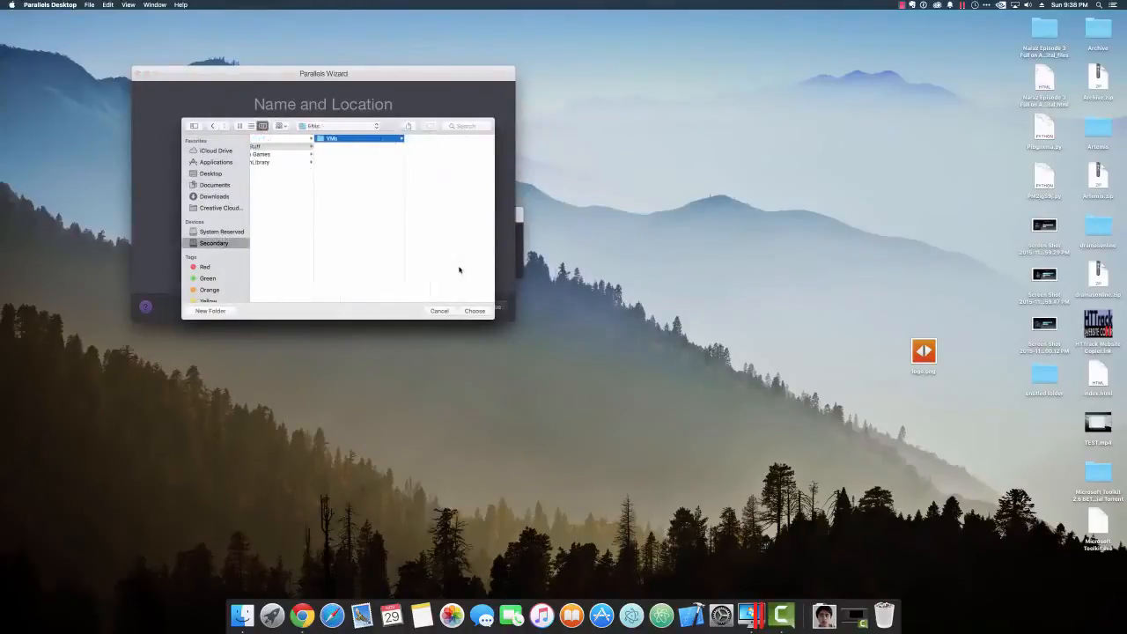
{"action": "left_click", "coordinate": [475, 310]}
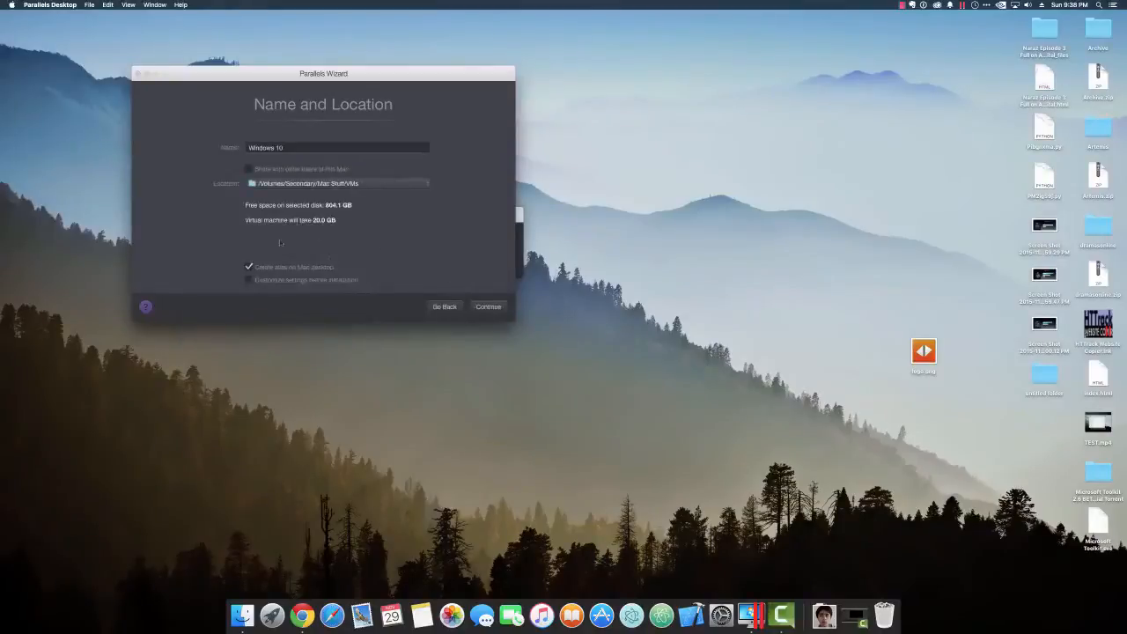
{"action": "left_click", "coordinate": [249, 280]}
{"action": "left_click", "coordinate": [488, 306]}
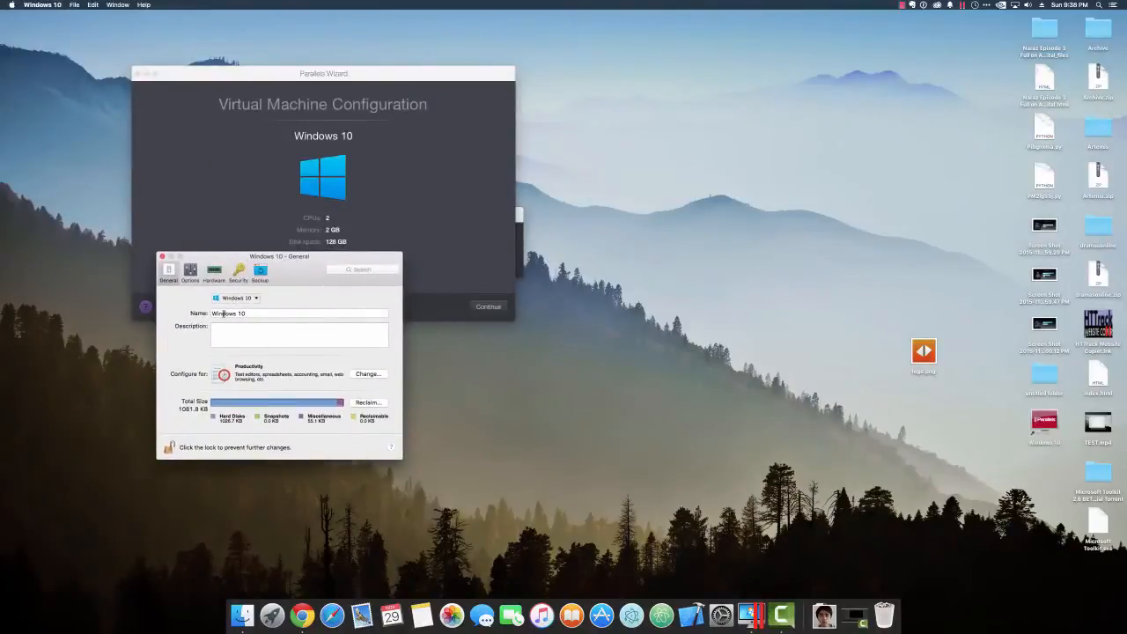
Set the virtual machine's memory to 6648 MB and its processors to 4 in the hardware settings
{"action": "left_click", "coordinate": [213, 272]}
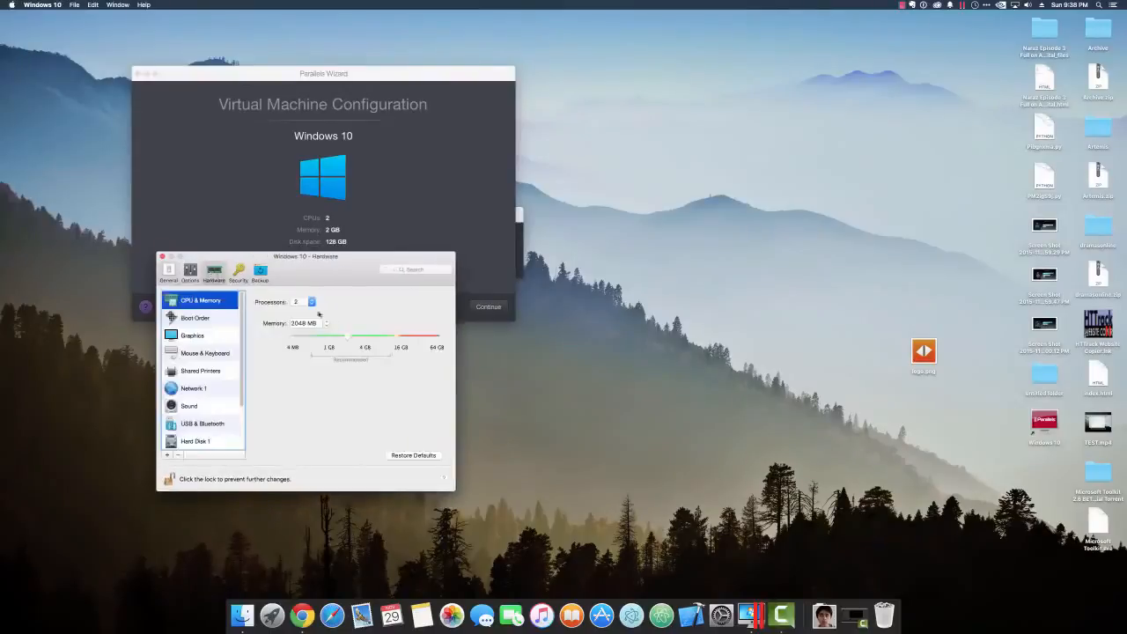
{"action": "left_click_drag", "start_coordinate": [351, 340], "coordinate": [376, 342]}
{"action": "left_click", "coordinate": [310, 301]}
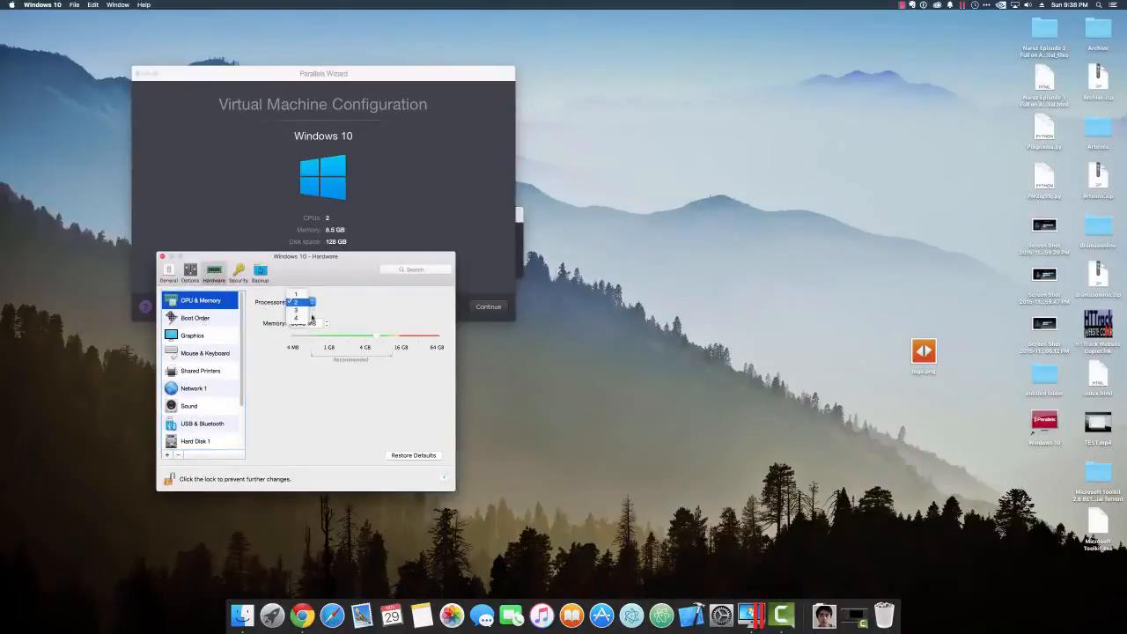
{"action": "left_click", "coordinate": [296, 318]}
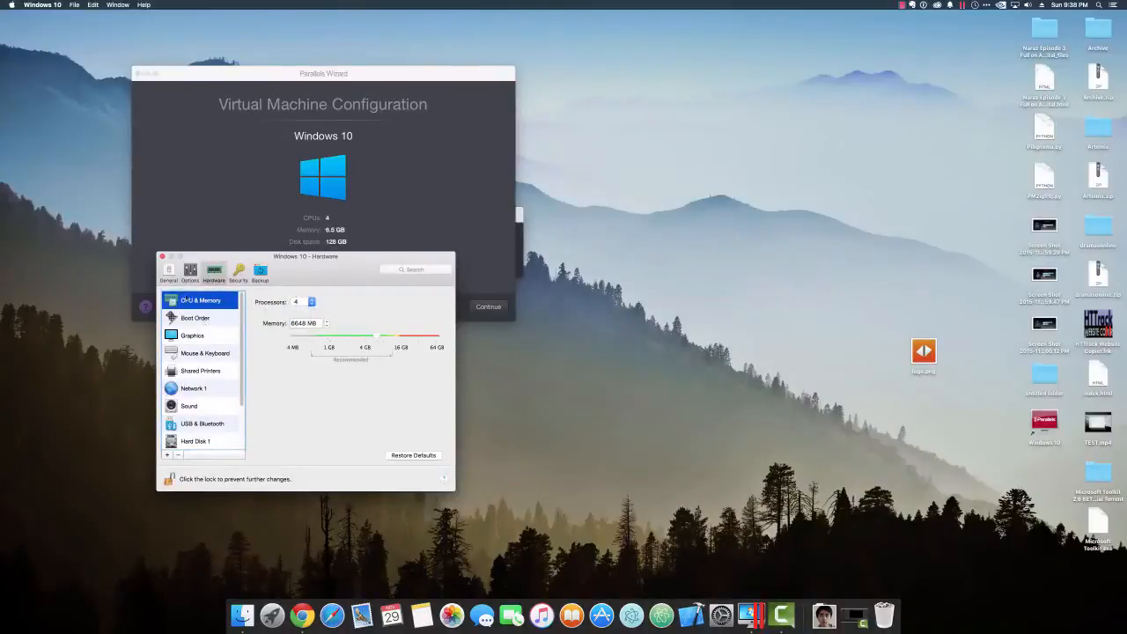
Raise the virtual machine's graphics memory to between 256 MB and 2 GB and accept the change
{"action": "left_click", "coordinate": [199, 318]}
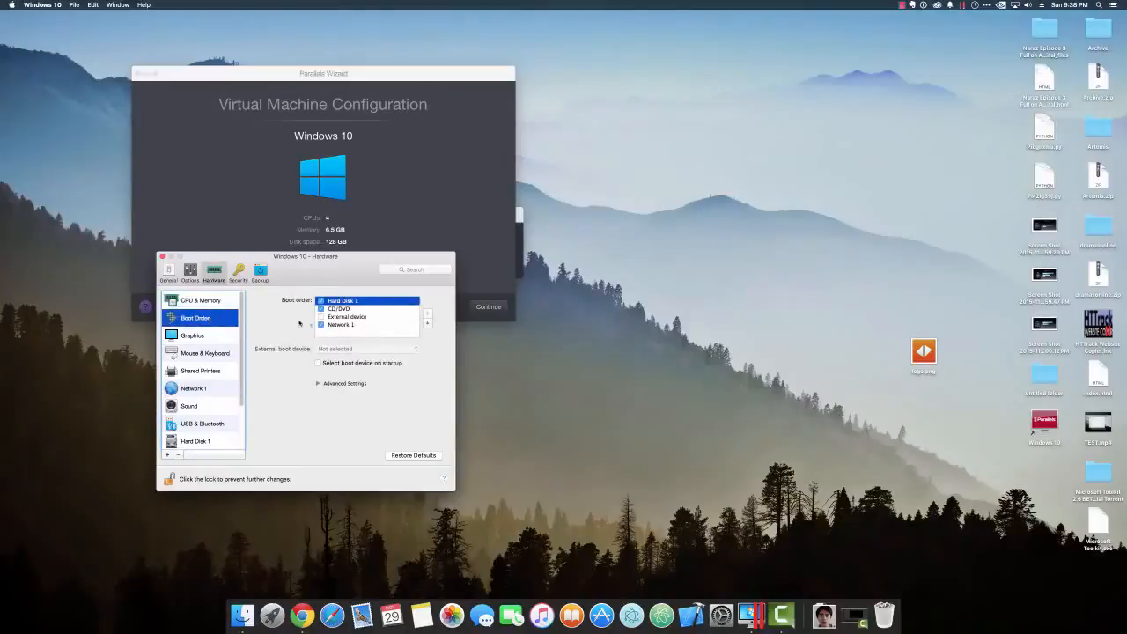
{"action": "left_click", "coordinate": [224, 334]}
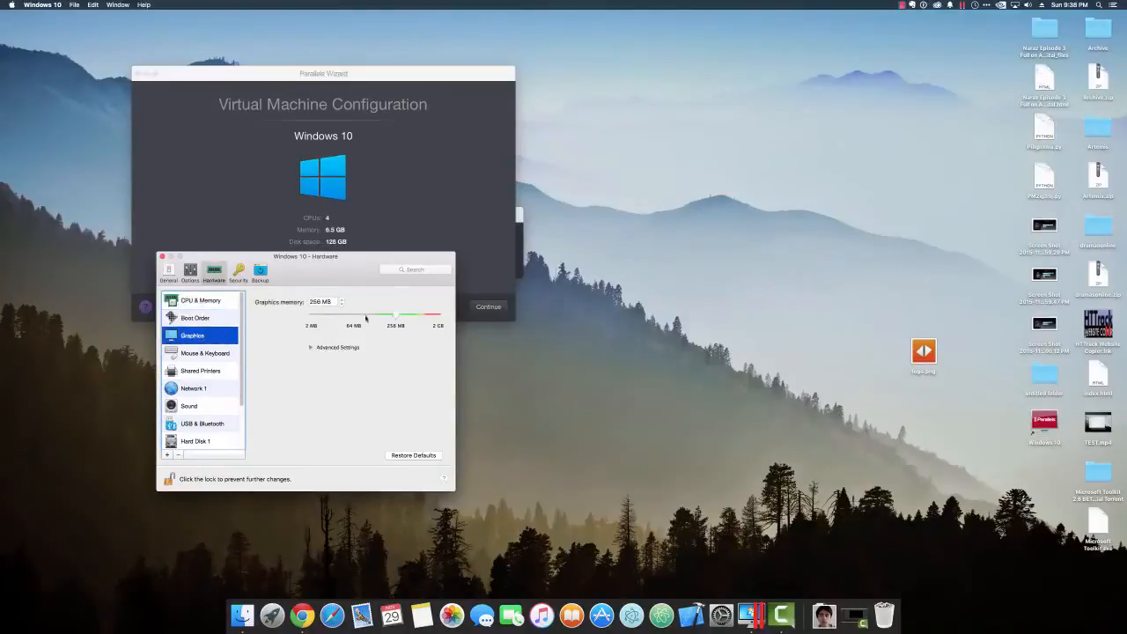
{"action": "left_click_drag", "start_coordinate": [401, 315], "coordinate": [429, 316]}
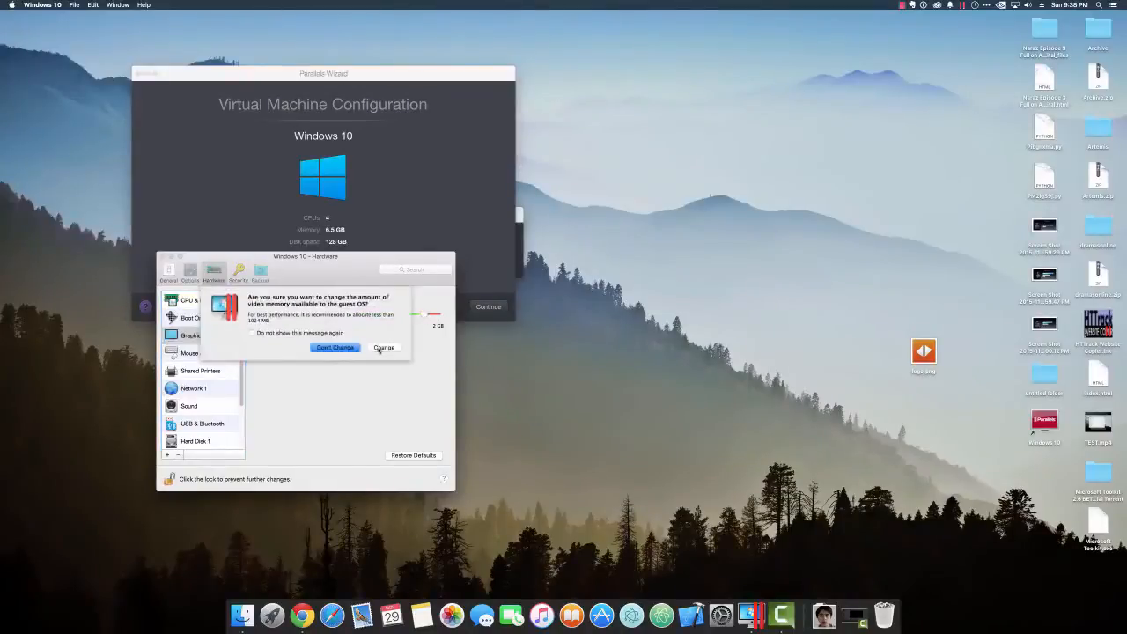
{"action": "left_click", "coordinate": [384, 348]}
Review the mouse and keyboard settings and the hardware device list, then close the configuration window
{"action": "left_click", "coordinate": [185, 353]}
{"action": "scroll", "coordinate": [189, 379], "scroll_direction": "down", "scroll_amount": 2}
{"action": "scroll", "coordinate": [191, 391], "scroll_direction": "up", "scroll_amount": 2}
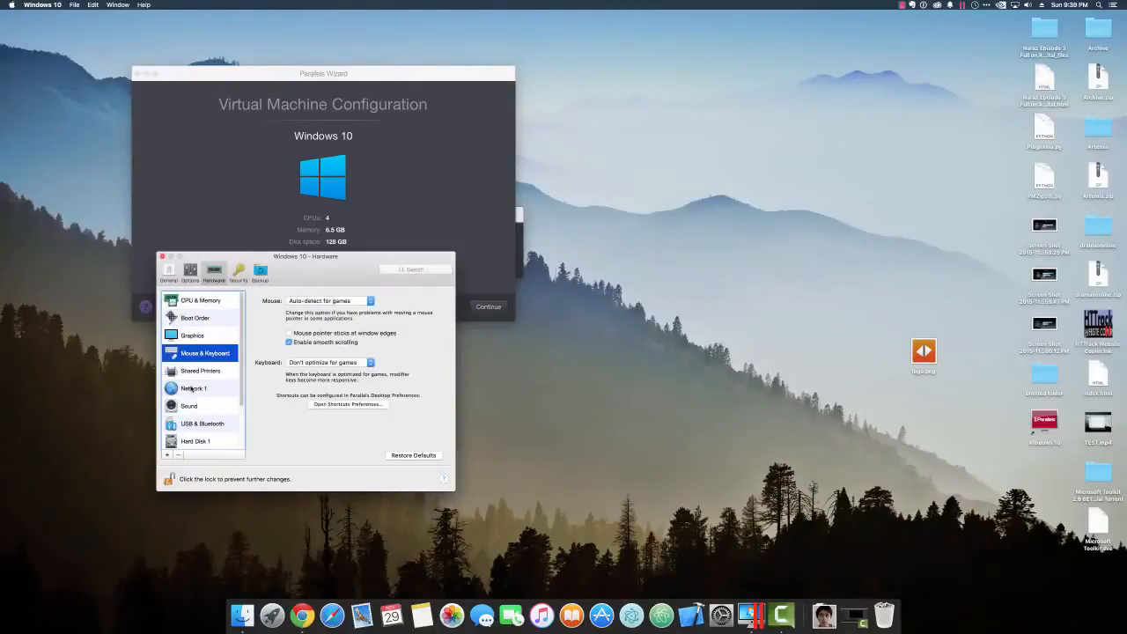
{"action": "left_click", "coordinate": [163, 256]}
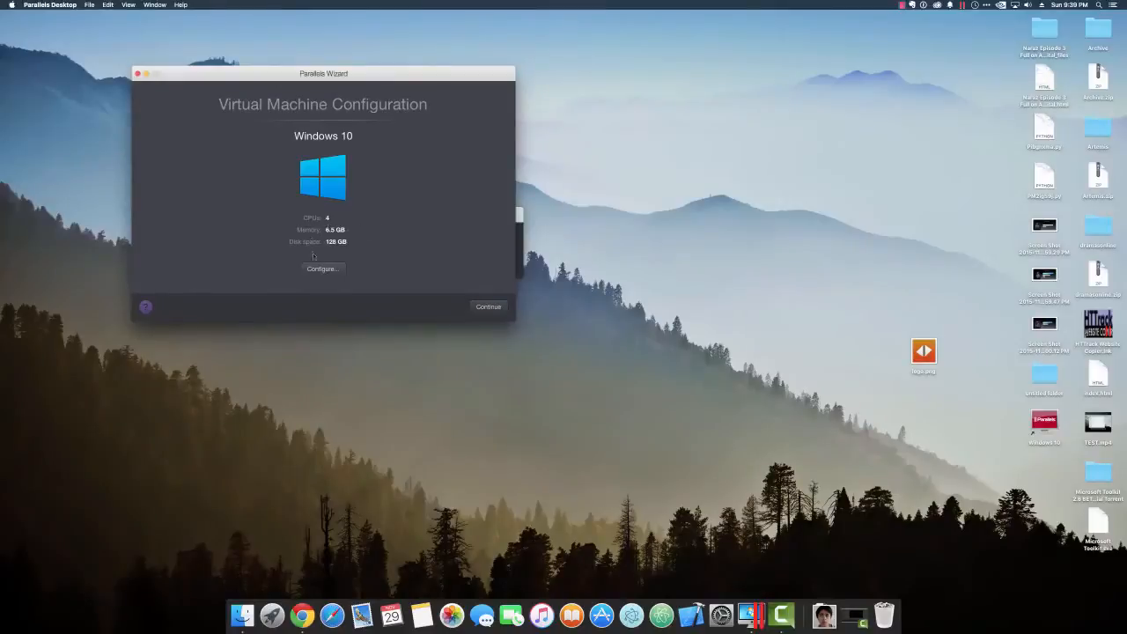
Reopen the virtual machine's configuration and go to the settings of Hard Disk 1
{"action": "left_click", "coordinate": [322, 268]}
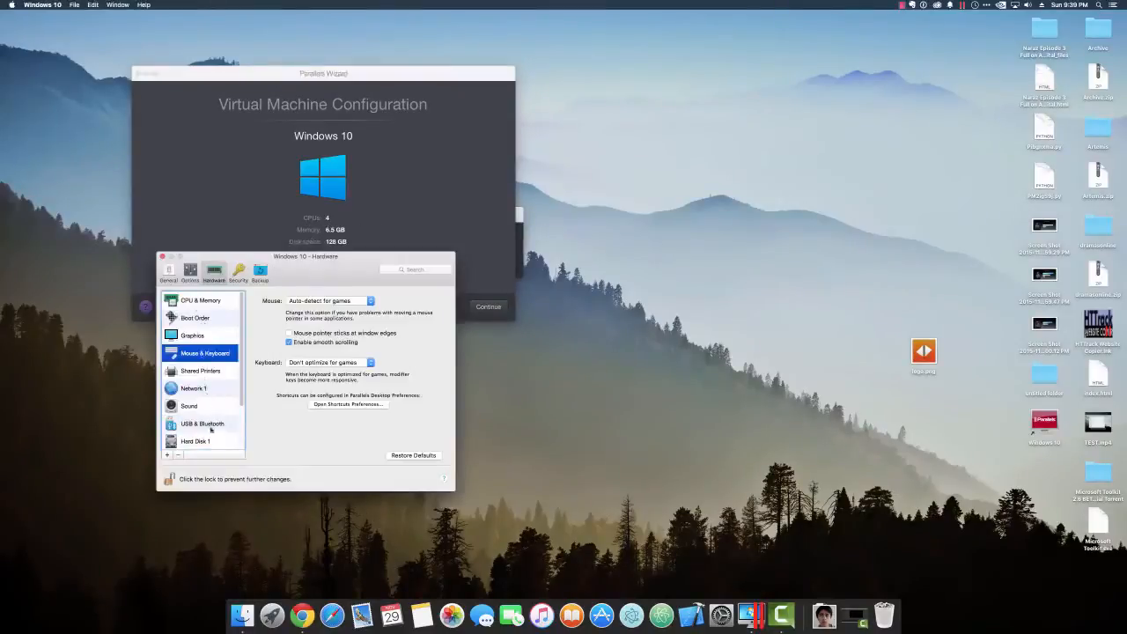
{"action": "left_click", "coordinate": [211, 440]}
{"action": "left_click", "coordinate": [322, 327]}
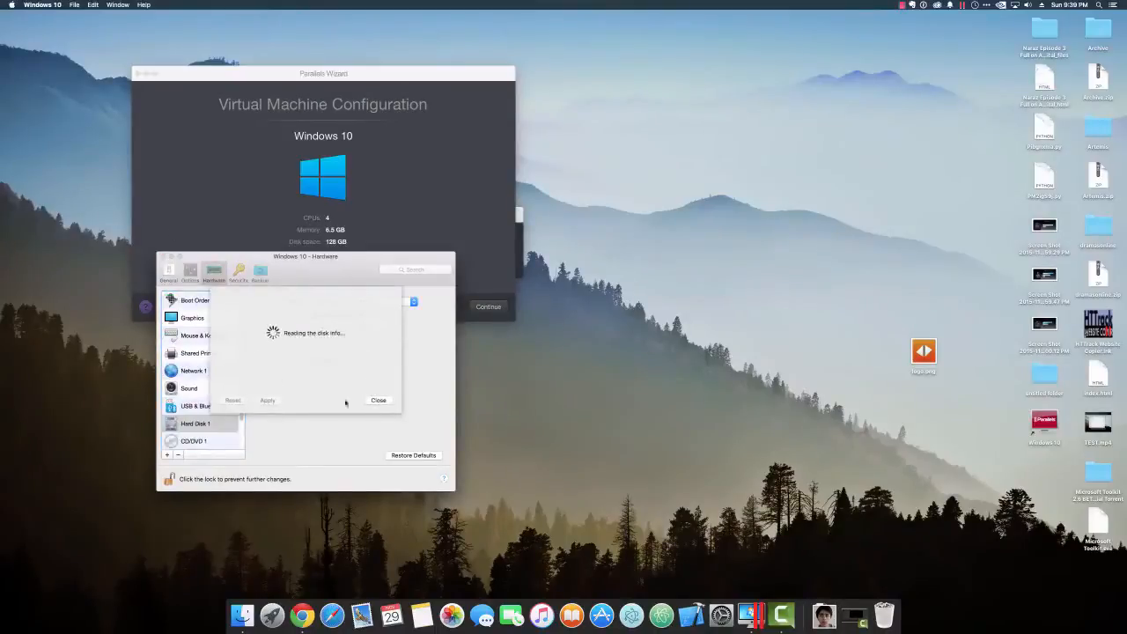
{"action": "left_click", "coordinate": [374, 400]}
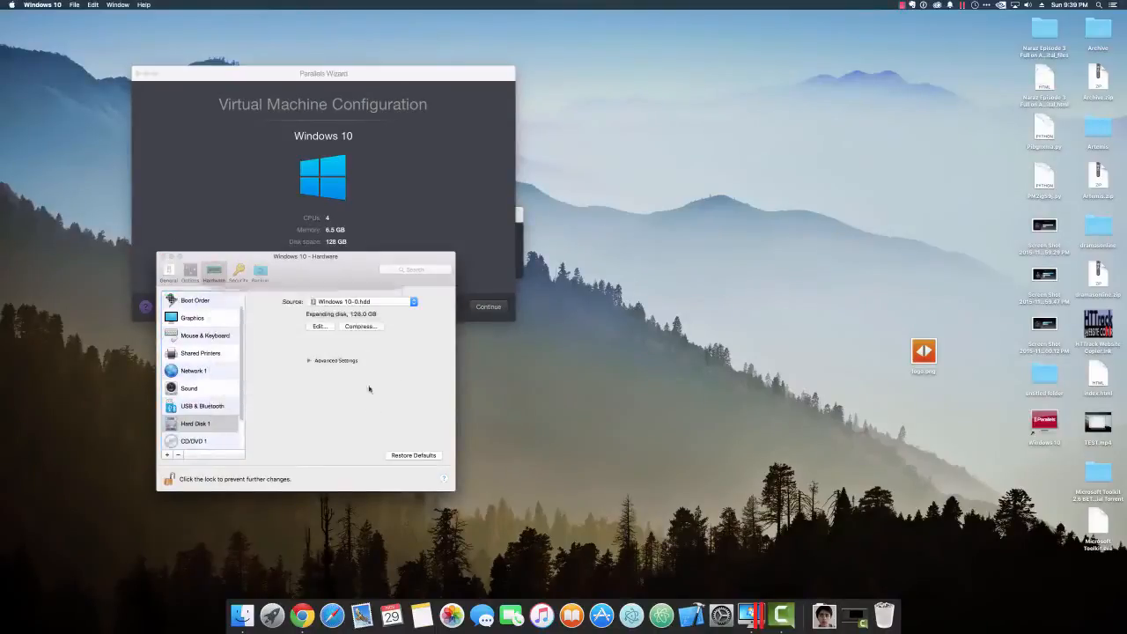
{"action": "left_click", "coordinate": [319, 325]}
{"action": "left_click_drag", "start_coordinate": [319, 323], "coordinate": [298, 322]}
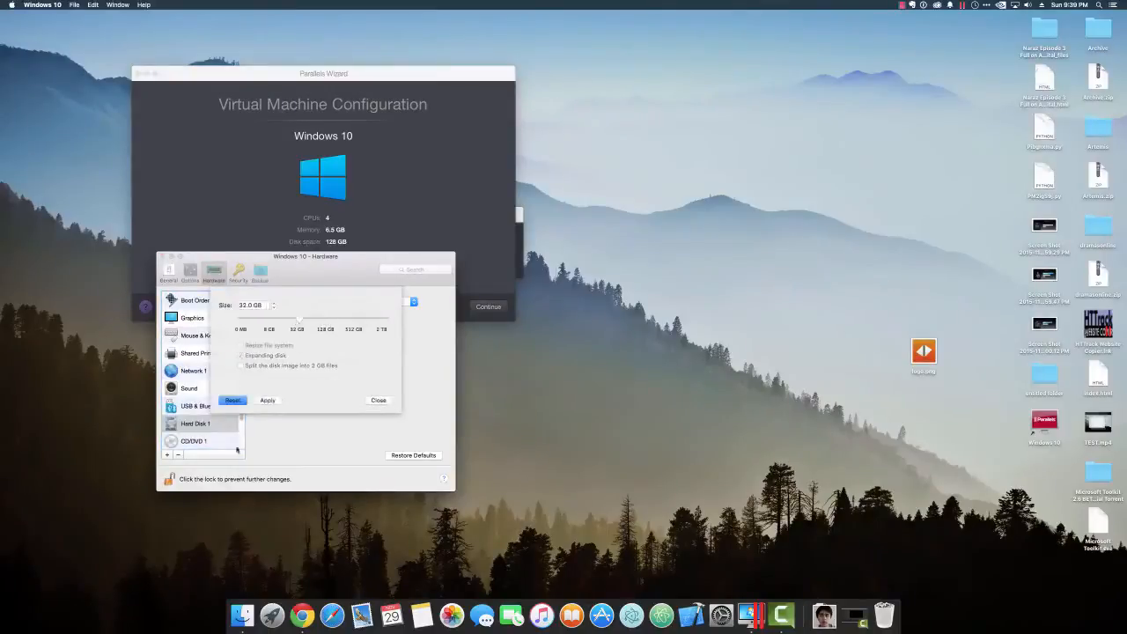
{"action": "left_click", "coordinate": [376, 400]}
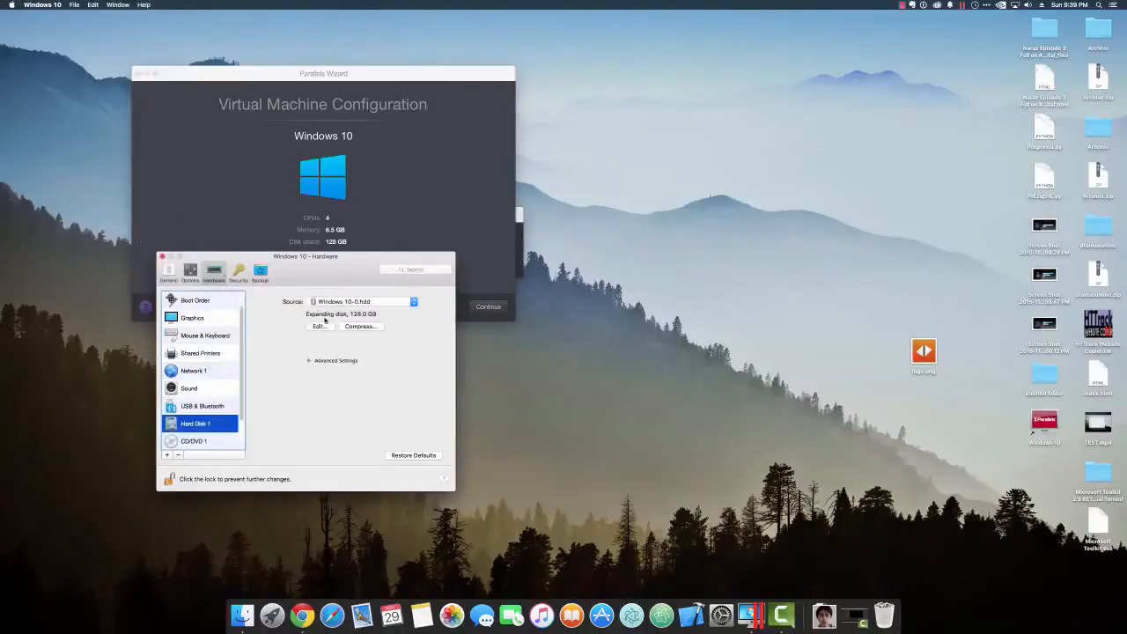
Resize Hard Disk 1 to 32 GB, apply the change without making a backup, and close the configuration window
{"action": "left_click", "coordinate": [321, 325]}
{"action": "left_click_drag", "start_coordinate": [329, 326], "coordinate": [297, 320]}
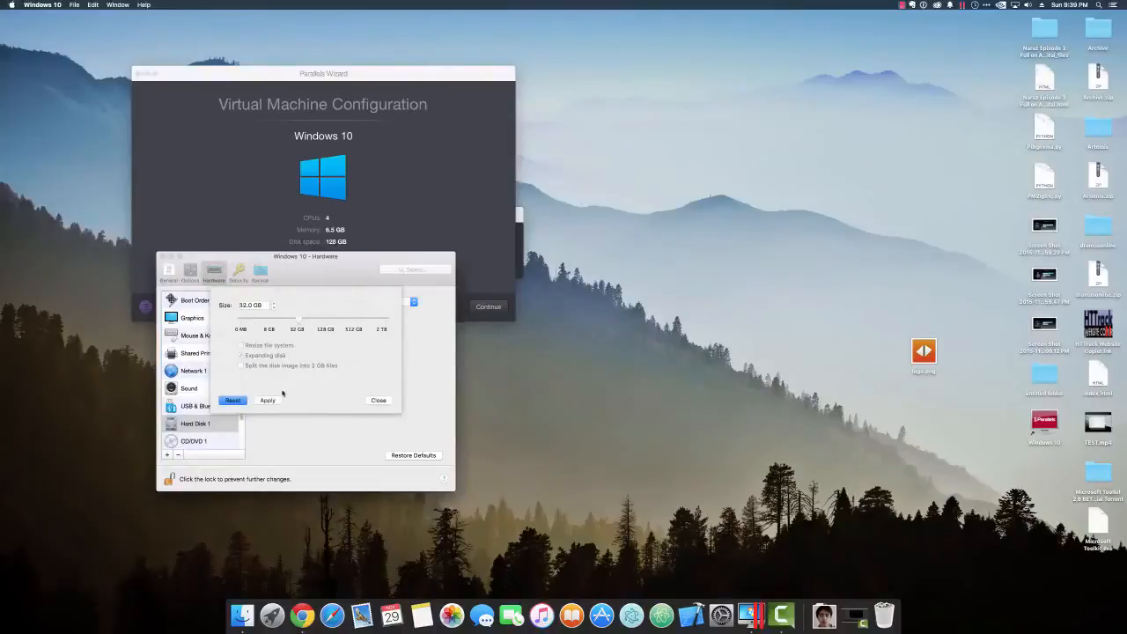
{"action": "left_click", "coordinate": [278, 397]}
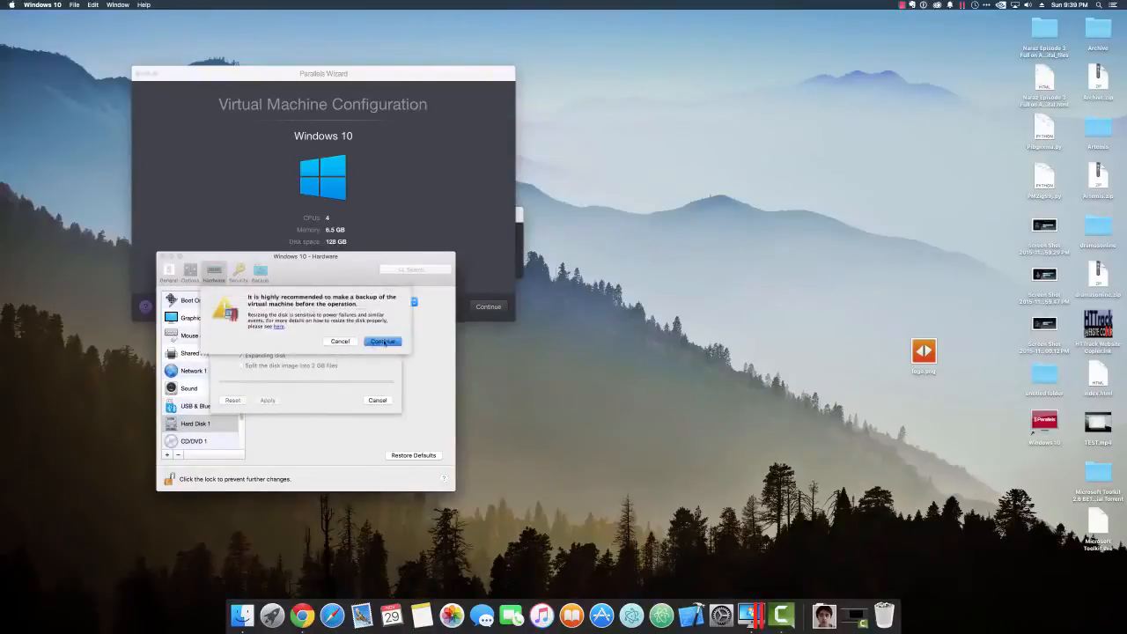
{"action": "left_click", "coordinate": [384, 341]}
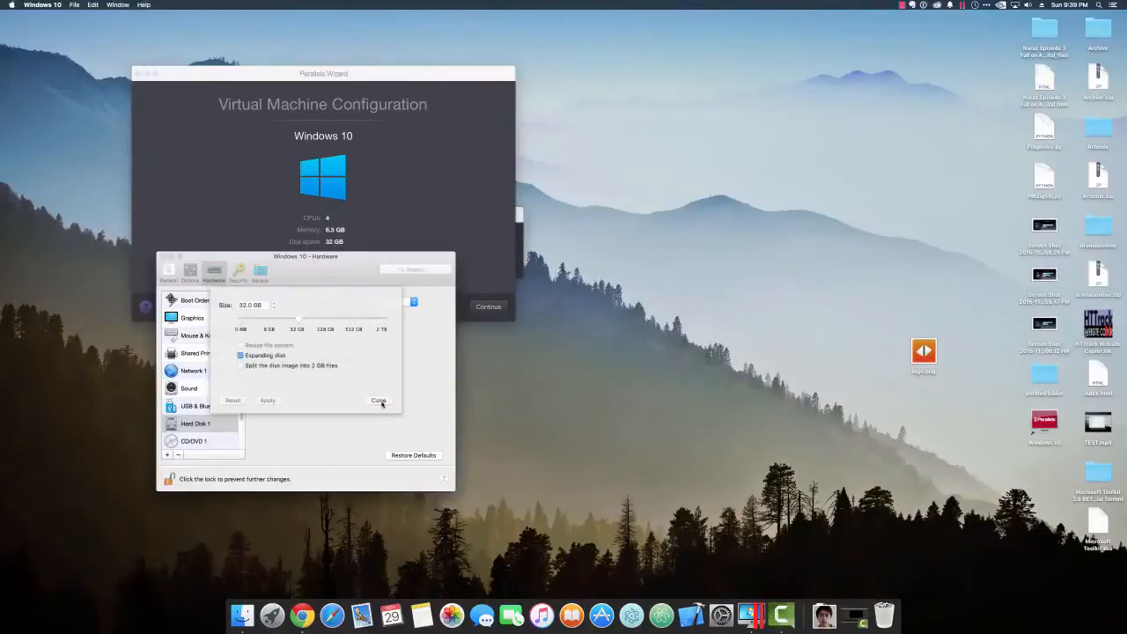
{"action": "left_click", "coordinate": [380, 401]}
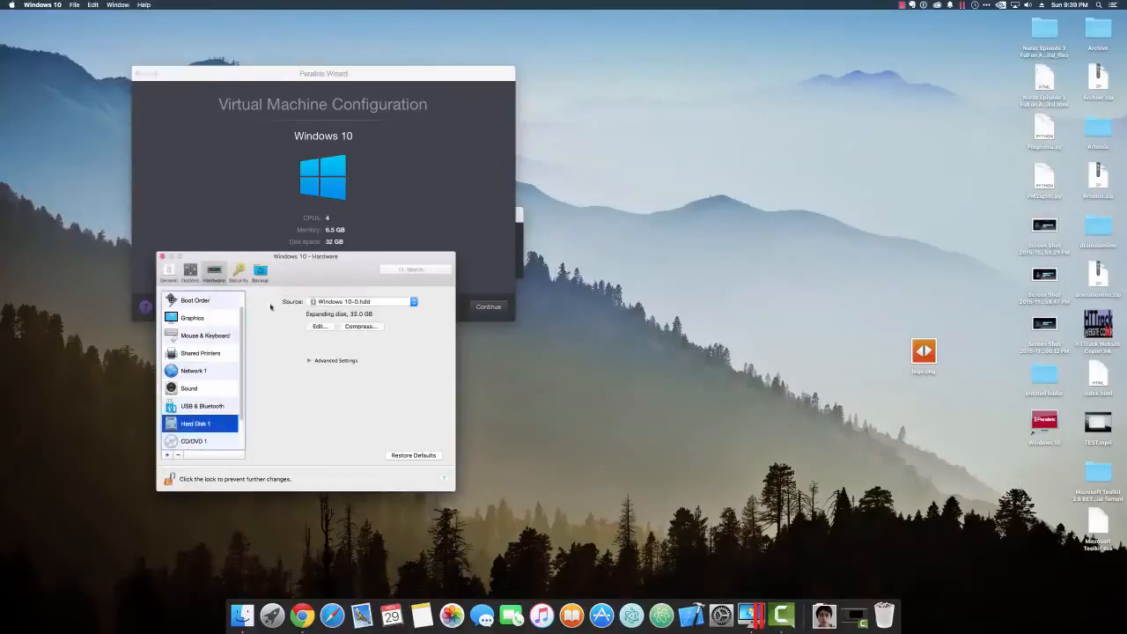
{"action": "left_click", "coordinate": [162, 256]}
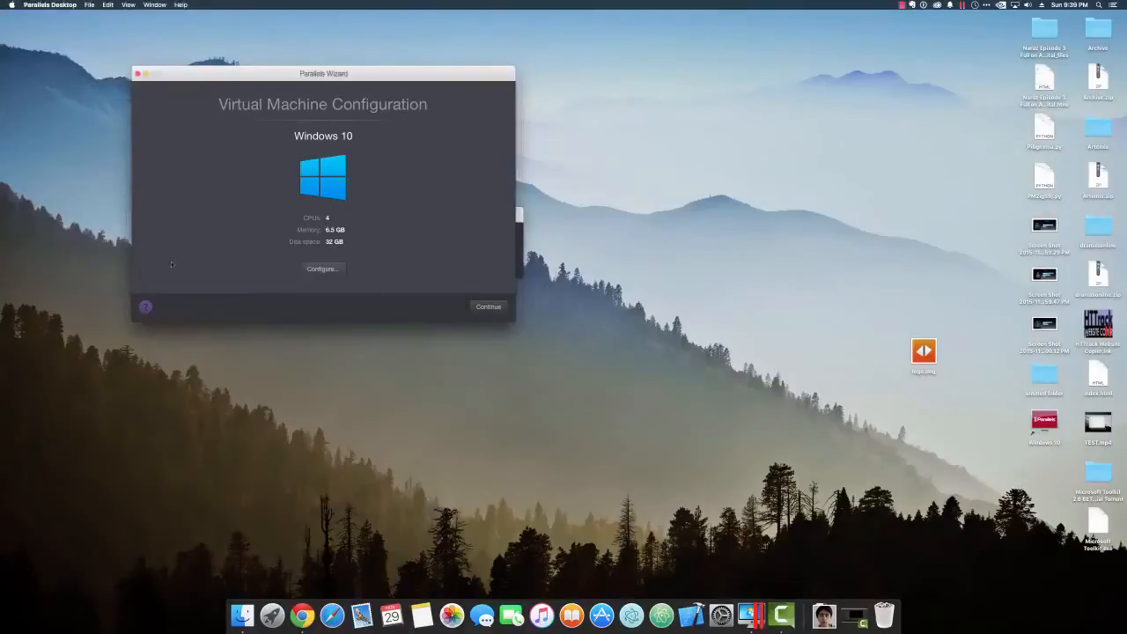
Accept the virtual machine configuration, start the Windows 10 installation, and choose Windows 10 Pro as the edition to install
{"action": "left_click", "coordinate": [490, 307]}
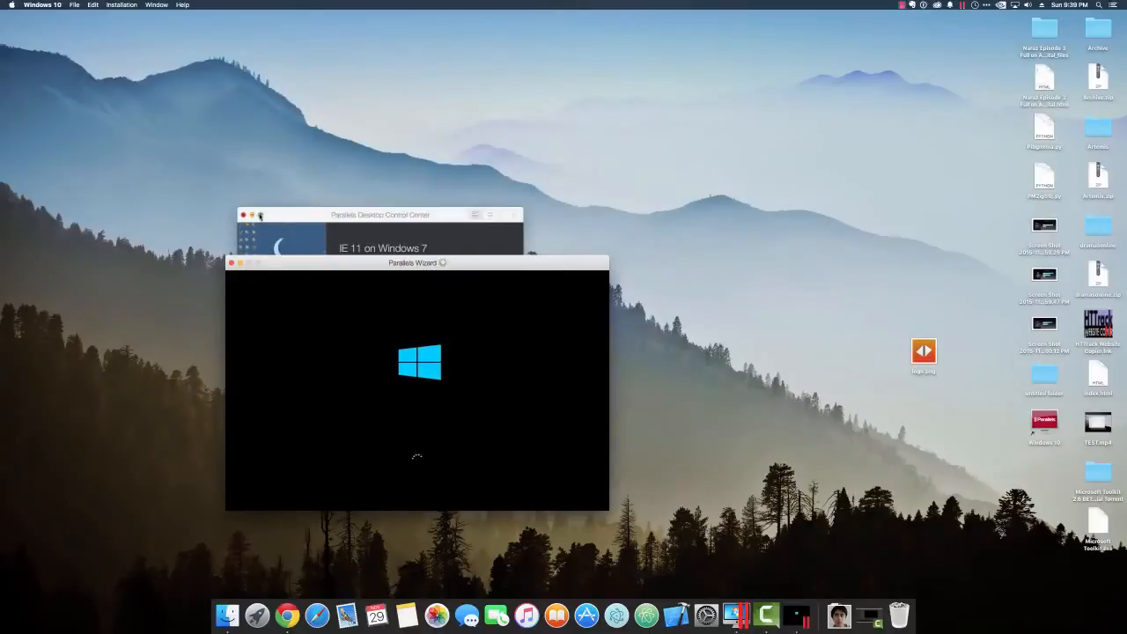
{"action": "left_click", "coordinate": [251, 215]}
{"action": "left_click_drag", "start_coordinate": [338, 262], "coordinate": [355, 150]}
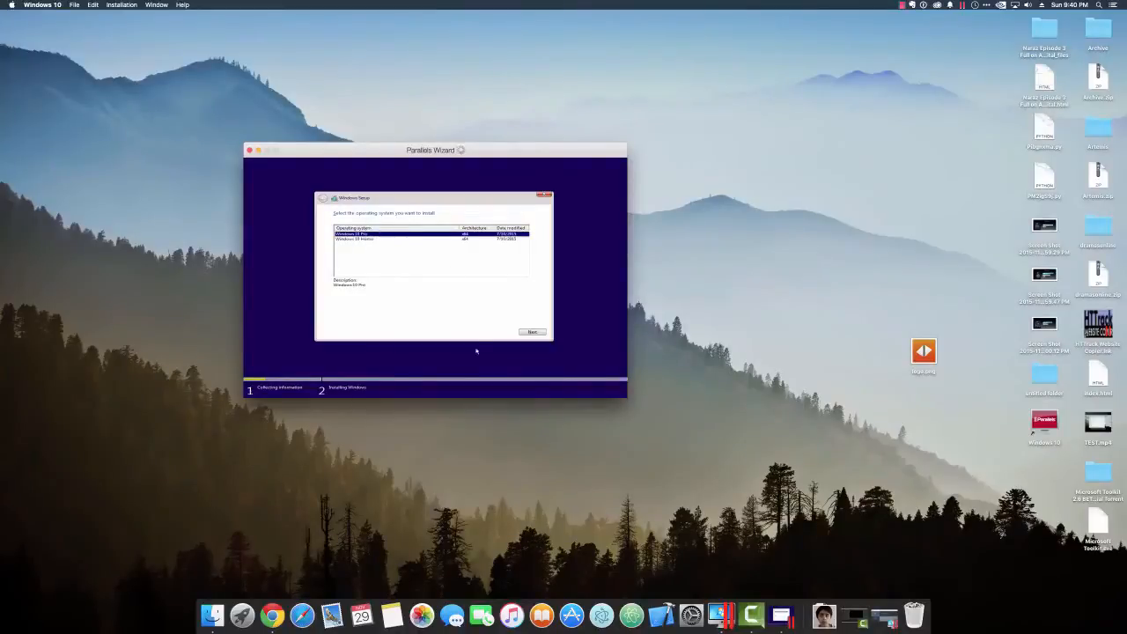
{"action": "left_click", "coordinate": [537, 332]}
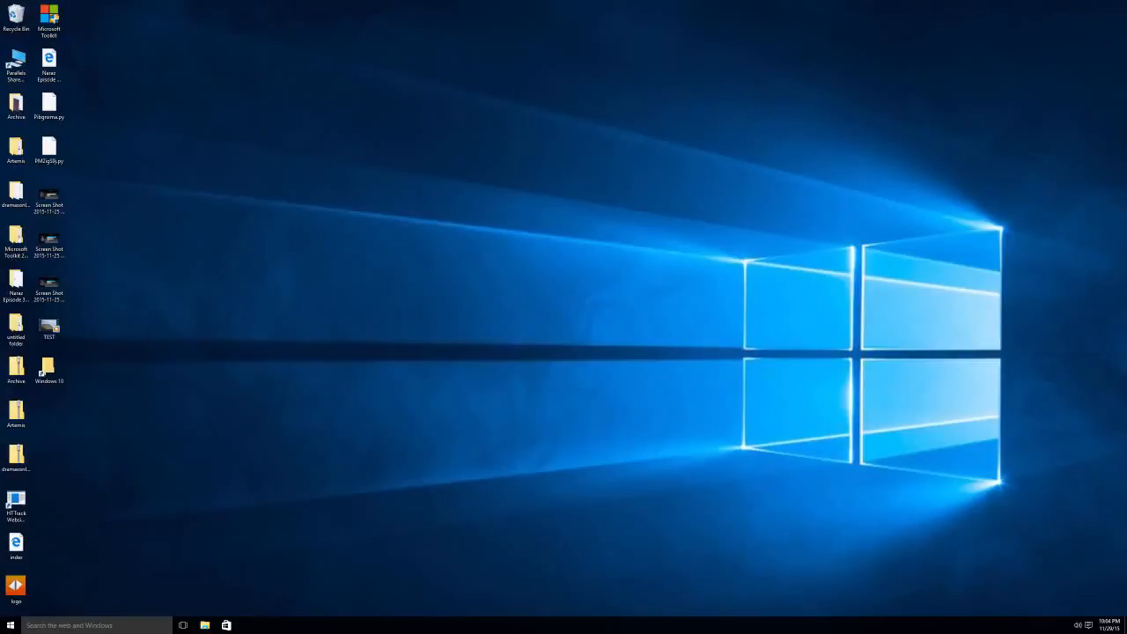
Dismiss the network discovery prompt on the newly installed Windows 10 desktop
{"action": "mouse_move", "coordinate": [515, 150]}
{"action": "left_mouse_down"}
{"action": "mouse_move", "coordinate": [333, 370]}
{"action": "mouse_move", "coordinate": [515, 170]}
{"action": "left_mouse_up"}
{"action": "left_click_drag", "start_coordinate": [220, 243], "coordinate": [331, 371]}
{"action": "left_click_drag", "start_coordinate": [475, 429], "coordinate": [635, 554]}
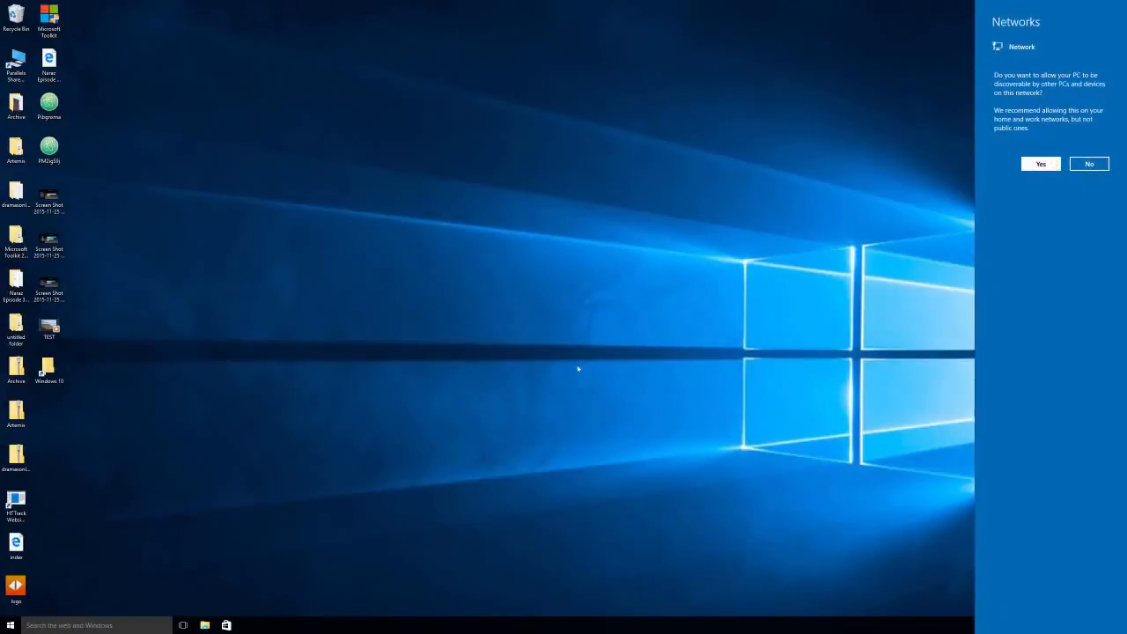
{"action": "left_click", "coordinate": [538, 358]}
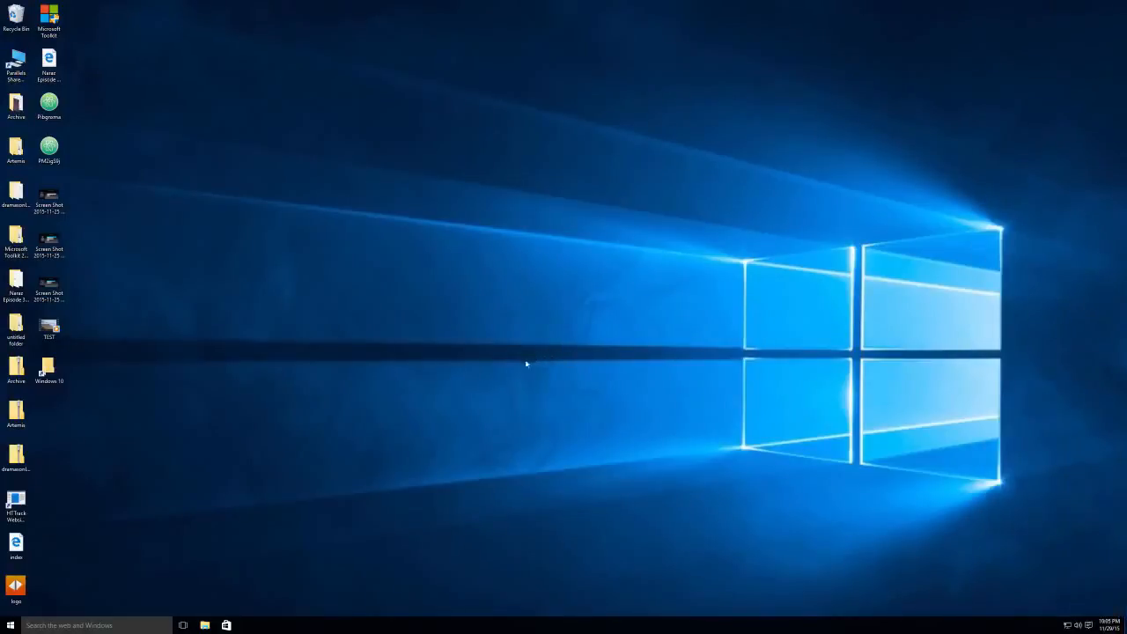
Reduce the Windows taskbar's search box to a search icon
{"action": "right_click", "coordinate": [317, 624]}
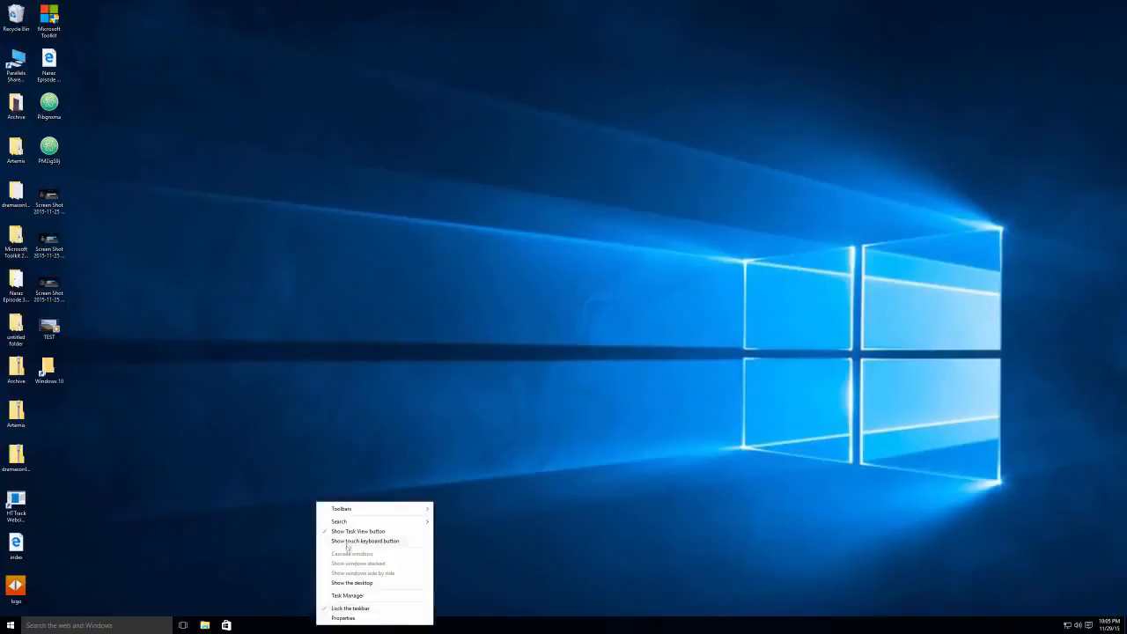
{"action": "mouse_move", "coordinate": [367, 524]}
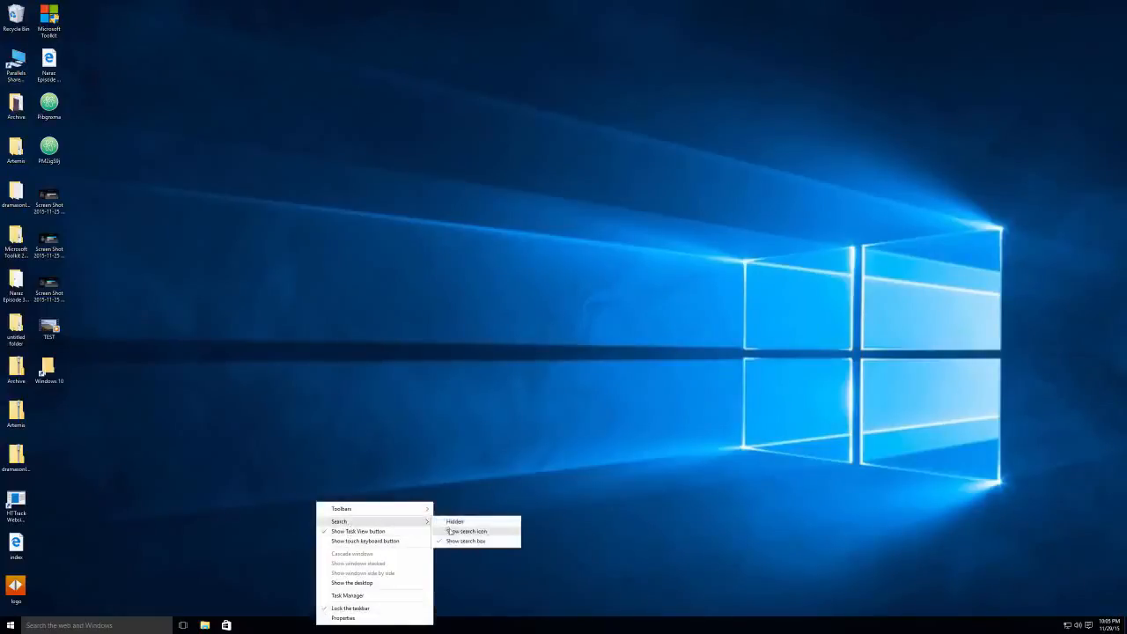
{"action": "left_click", "coordinate": [464, 530]}
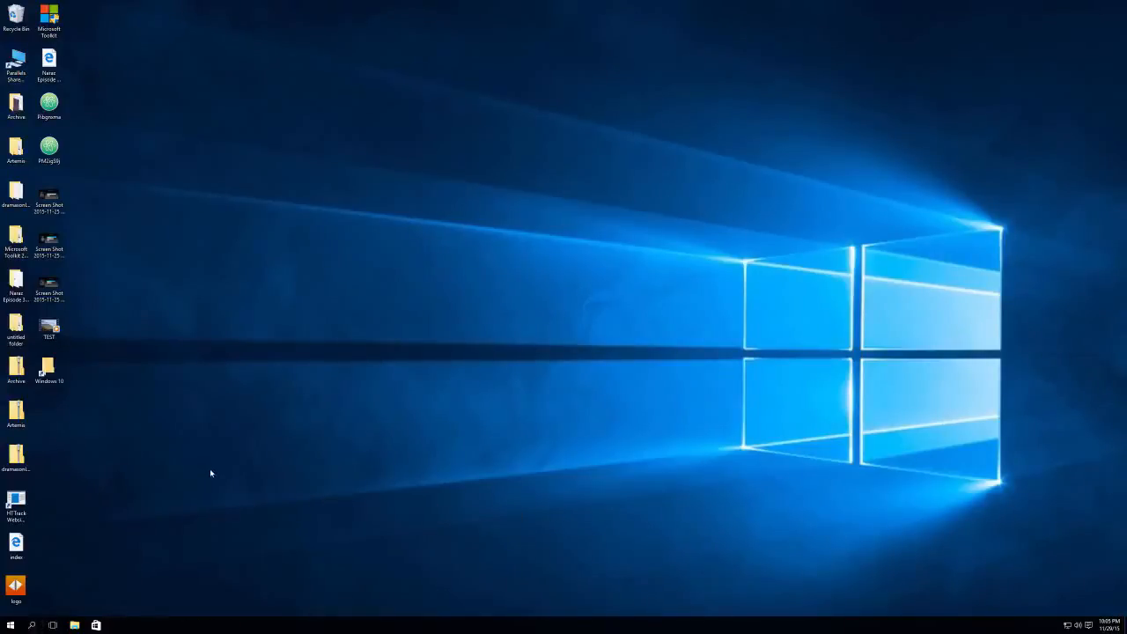
Start Cortana's setup in the Windows 10 virtual machine, agree to use Cortana, and allow speech, inking and typing personalization
{"action": "key", "text": "super+s"}
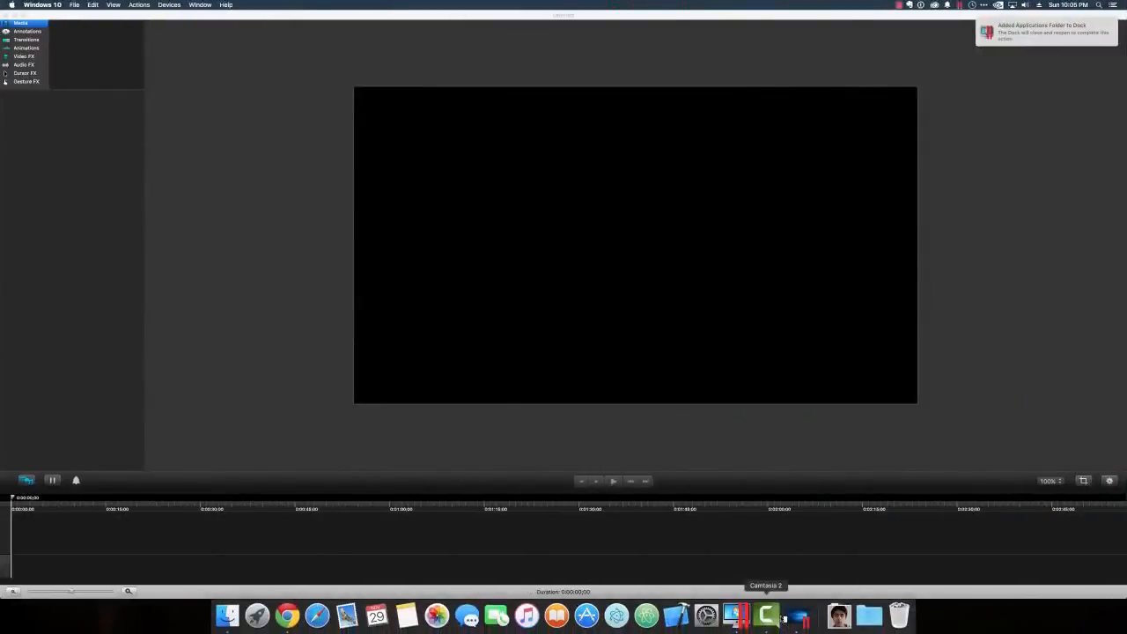
{"action": "left_click", "coordinate": [779, 618]}
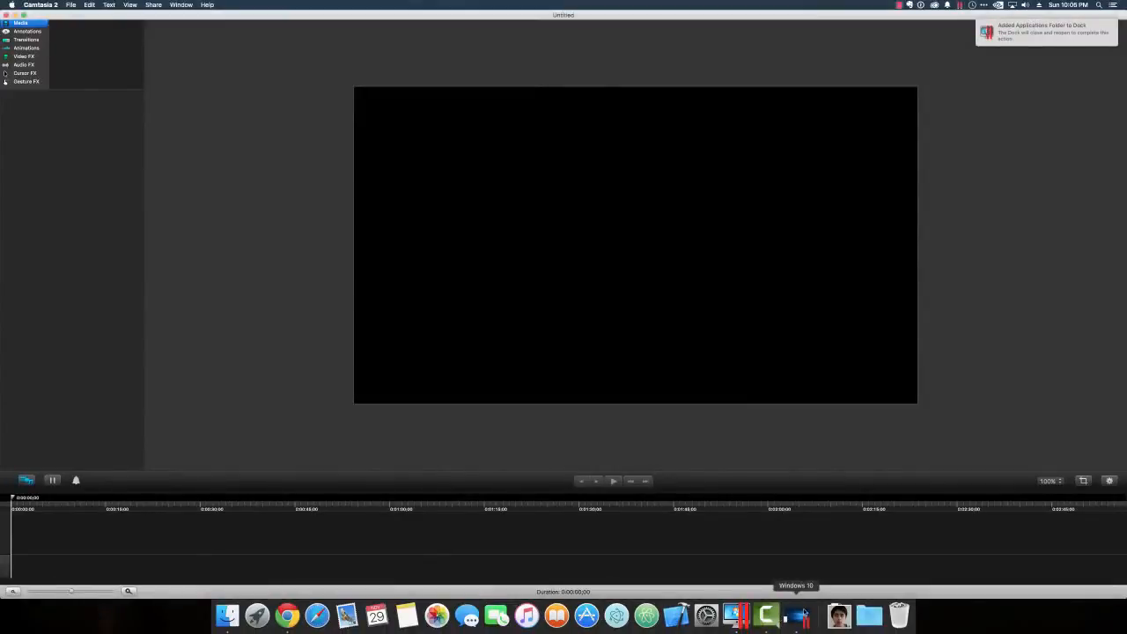
{"action": "left_click", "coordinate": [803, 613]}
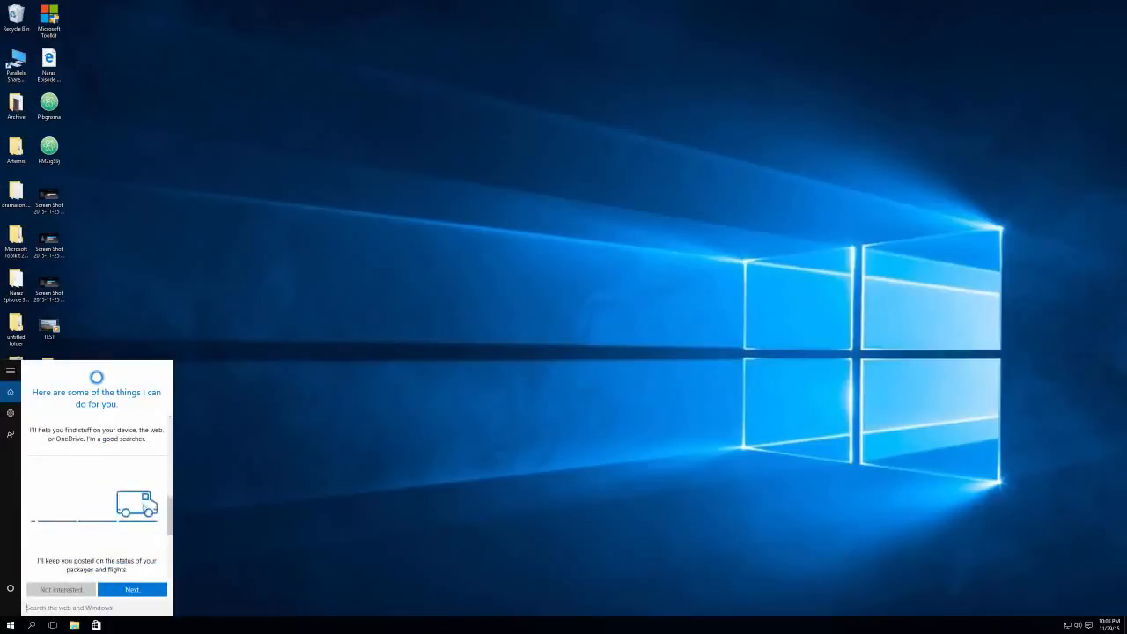
{"action": "left_click", "coordinate": [132, 589]}
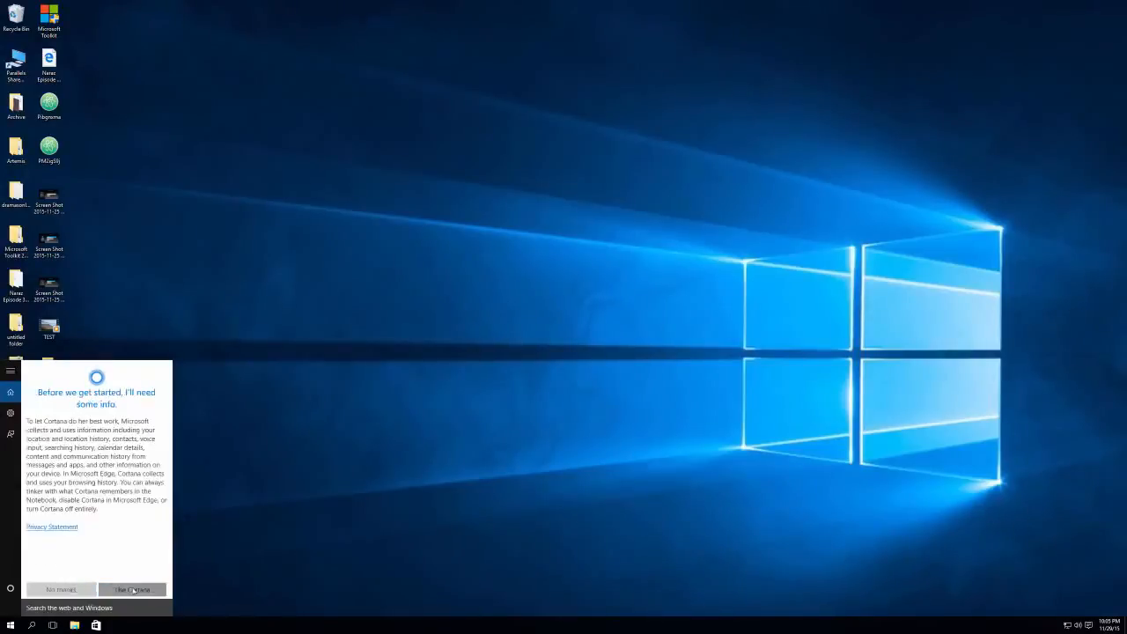
{"action": "left_click", "coordinate": [132, 589]}
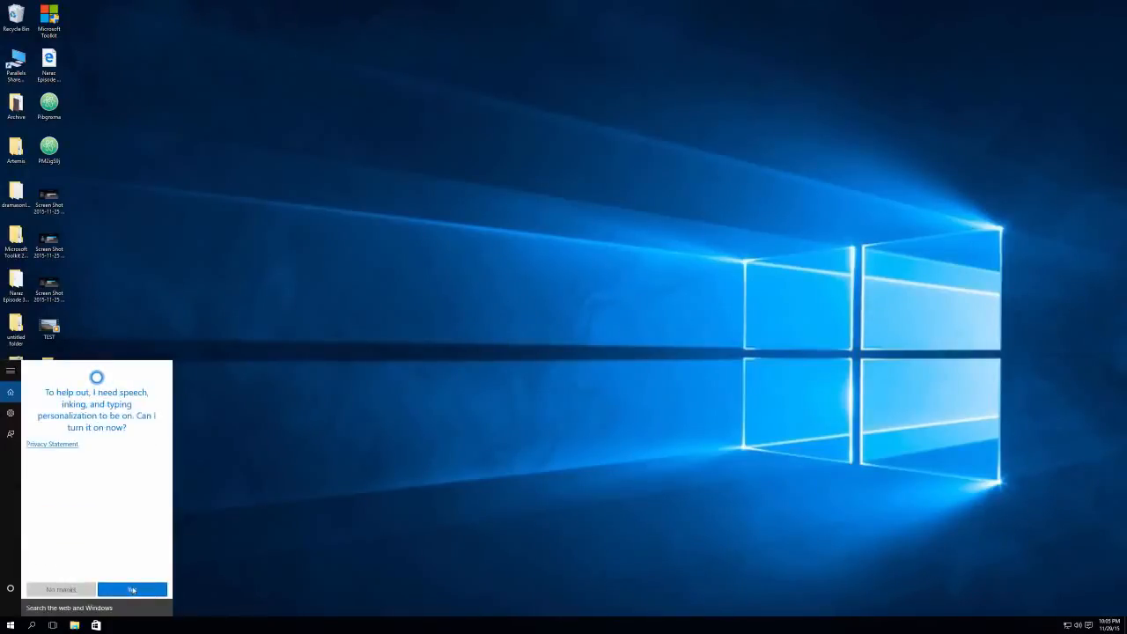
{"action": "left_click", "coordinate": [132, 589]}
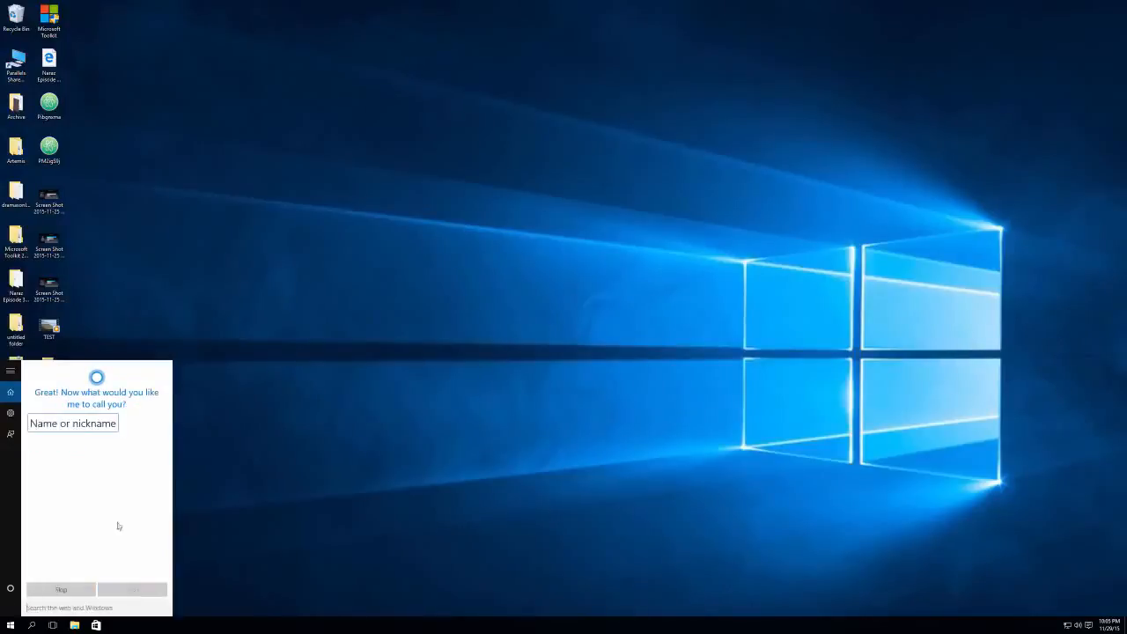
Give Cortana the user's full name as the name to be called by and continue the setup
{"action": "type", "text": "Asha"}
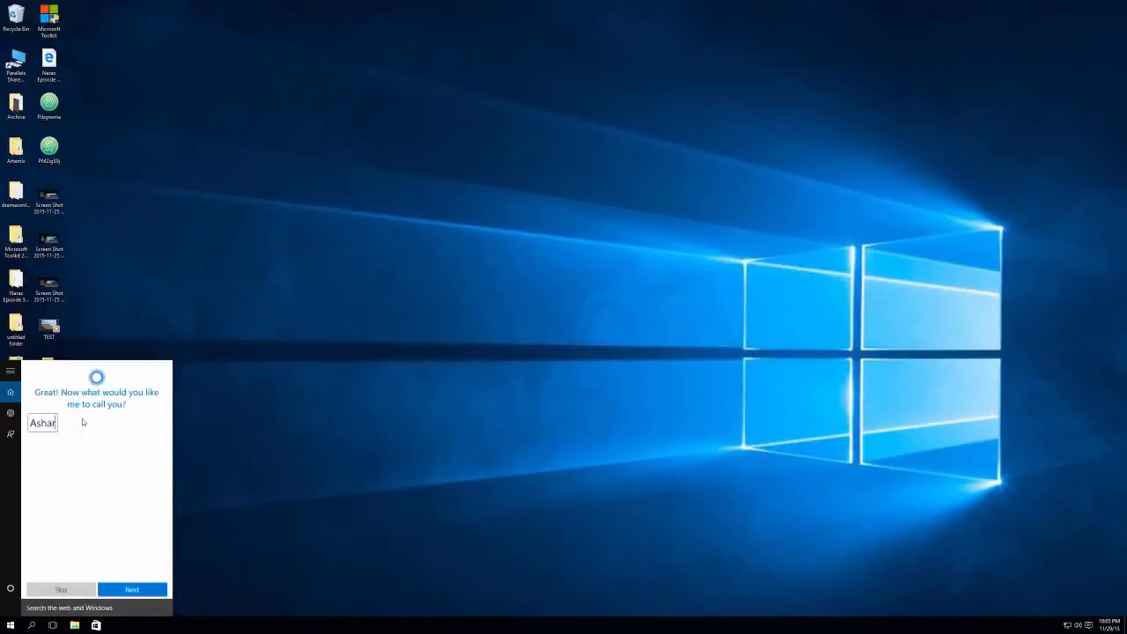
{"action": "type", "text": "r Ahmed"}
{"action": "left_click", "coordinate": [131, 588]}
{"action": "left_click", "coordinate": [151, 584]}
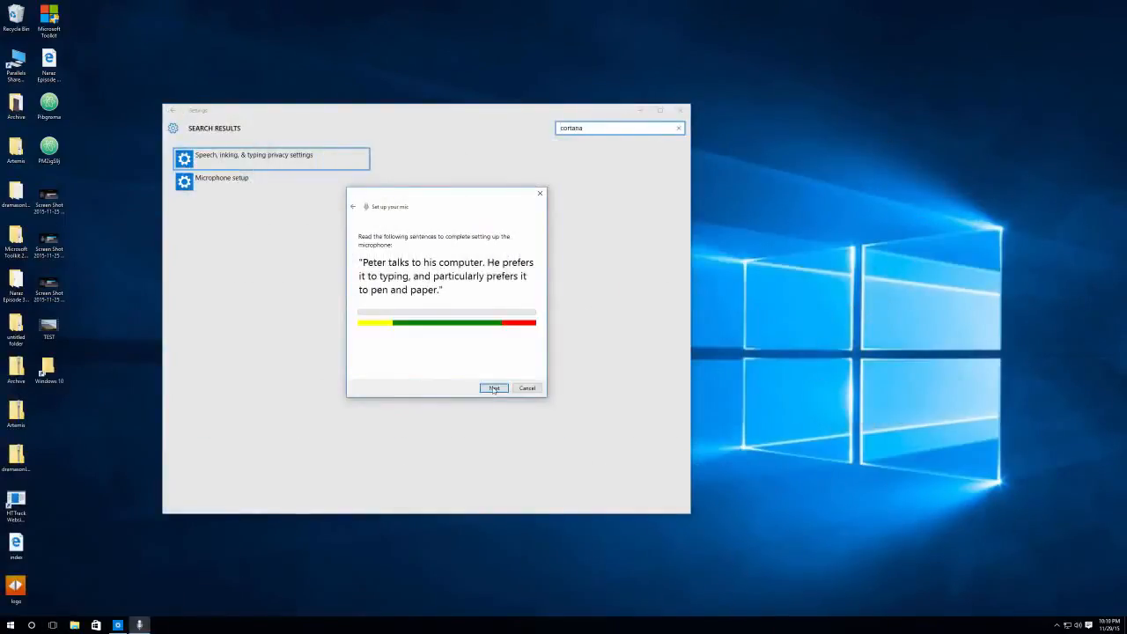
Complete the microphone setup, then ask Cortana by voice "What's the weather like?"
{"action": "left_click", "coordinate": [493, 389]}
{"action": "left_click", "coordinate": [494, 388]}
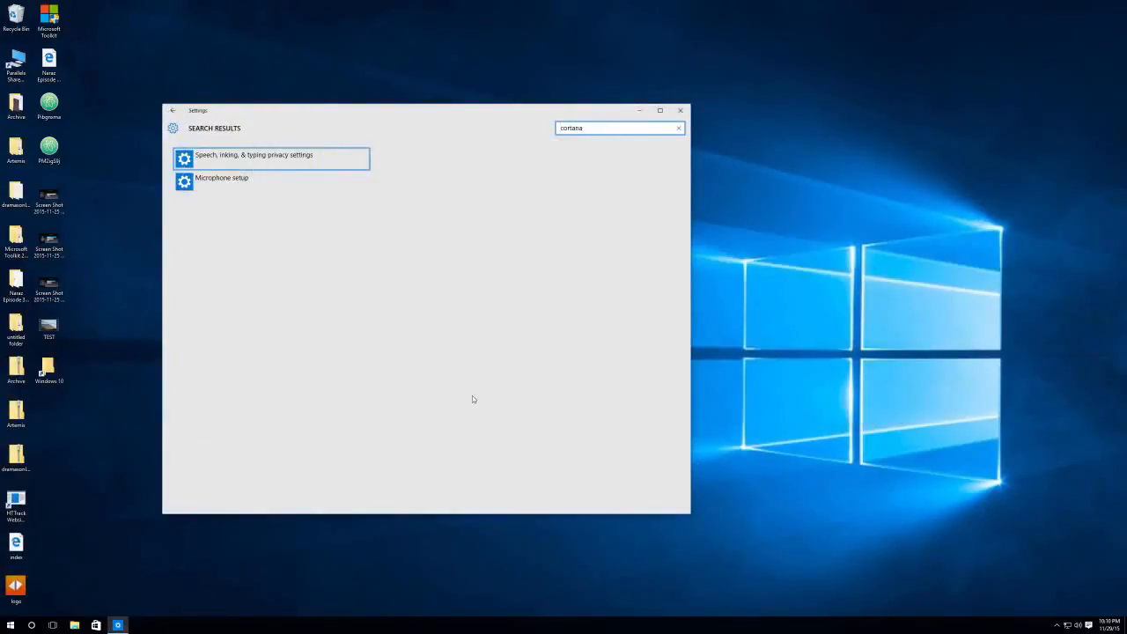
{"action": "left_click", "coordinate": [32, 625]}
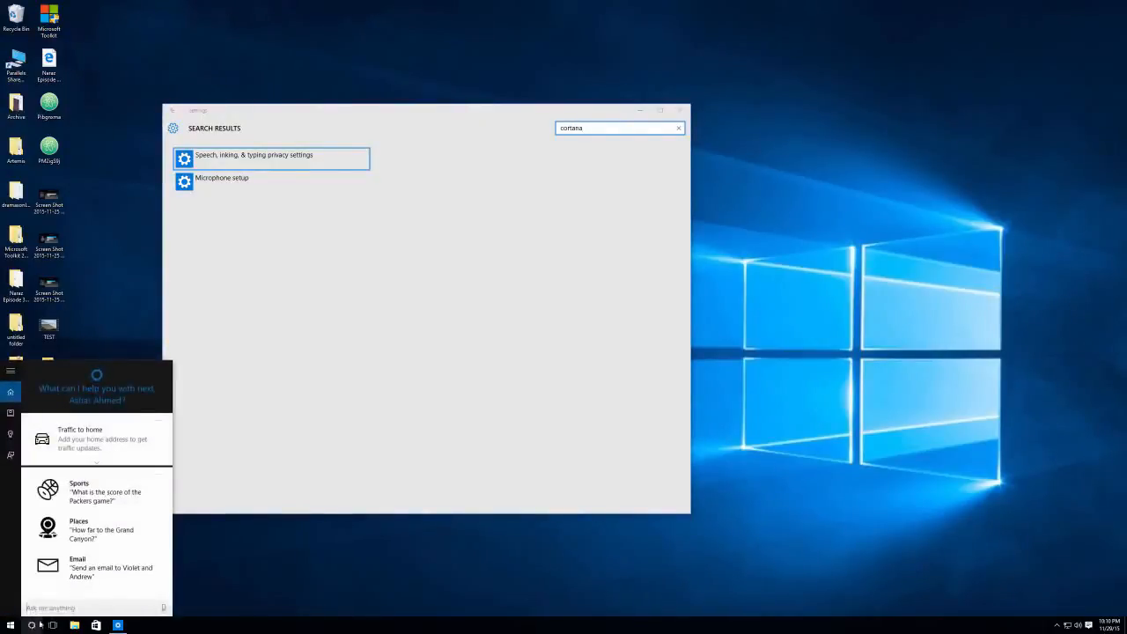
{"action": "left_click", "coordinate": [163, 607]}
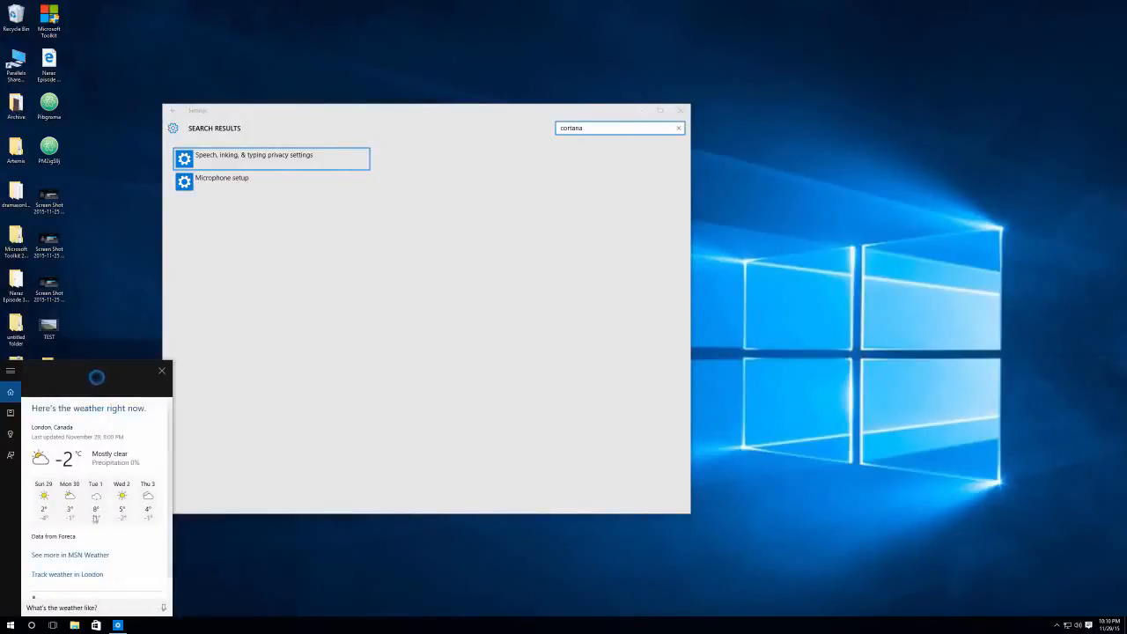
Turn on Hey Cortana in Cortana's notebook settings, responding to anyone, then return to Cortana's home
{"action": "left_click", "coordinate": [10, 434]}
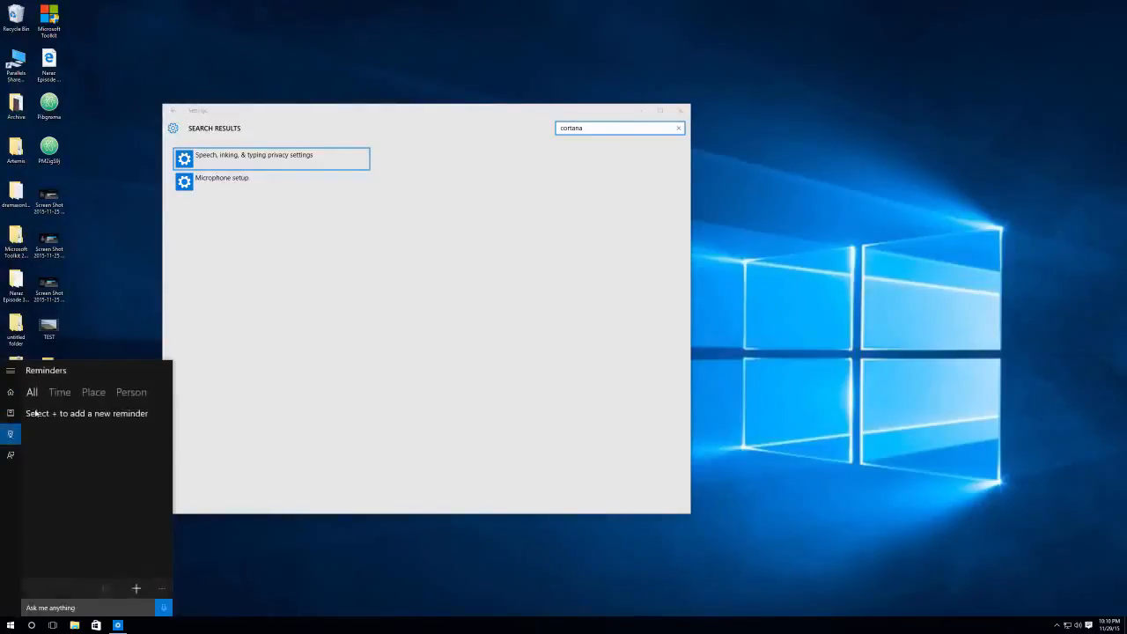
{"action": "left_click", "coordinate": [10, 410]}
{"action": "left_click", "coordinate": [36, 430]}
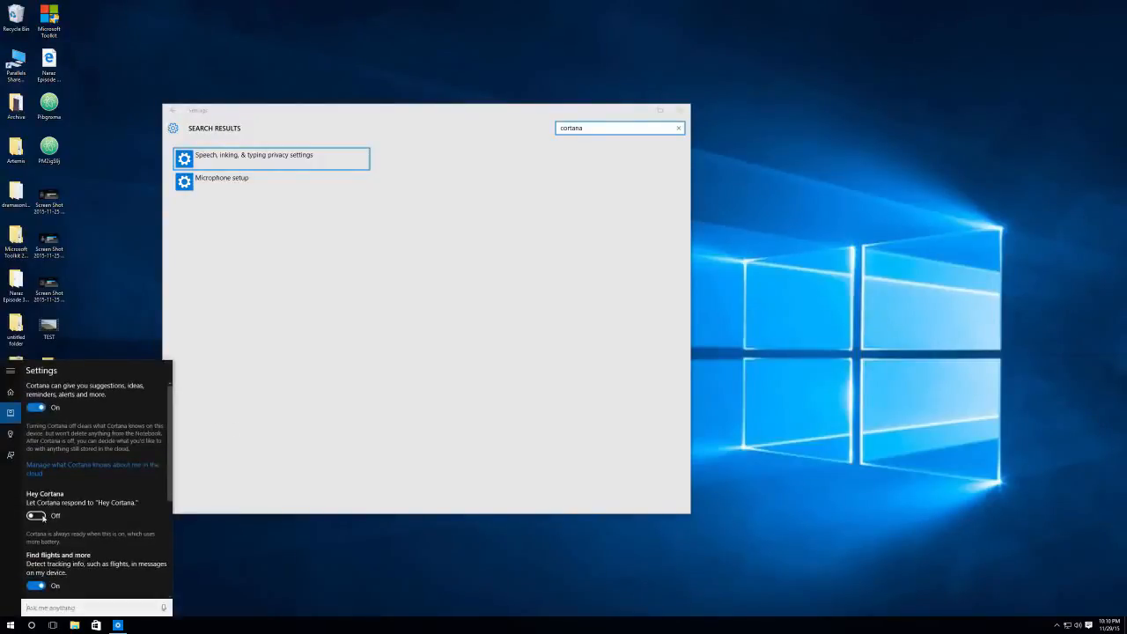
{"action": "scroll", "coordinate": [73, 529], "scroll_direction": "down", "scroll_amount": 3}
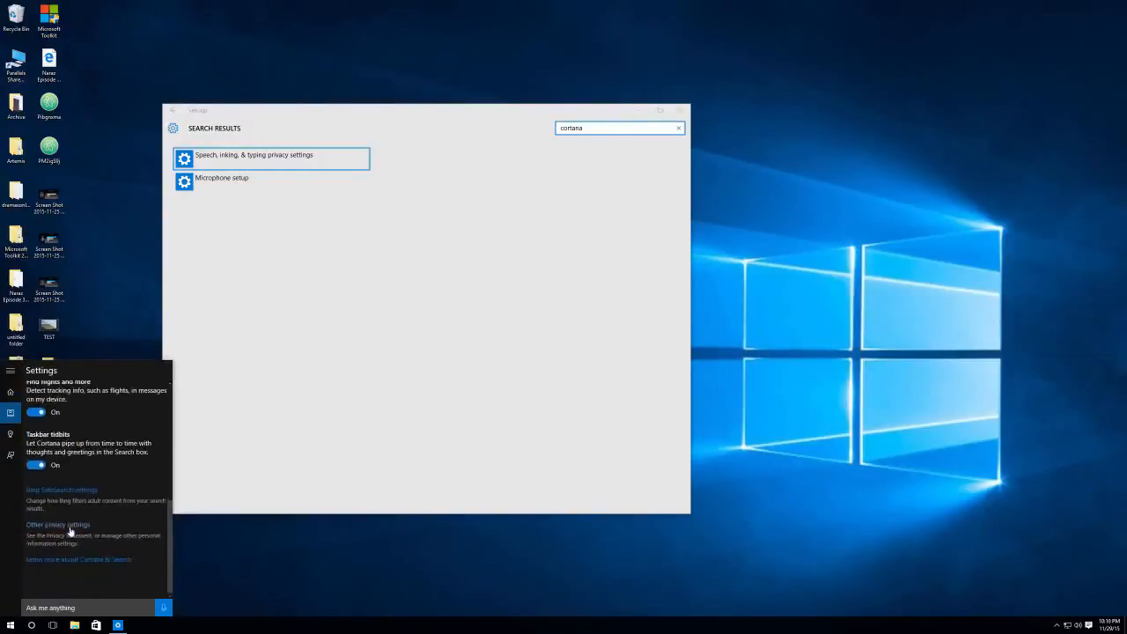
{"action": "scroll", "coordinate": [72, 529], "scroll_direction": "up", "scroll_amount": 2}
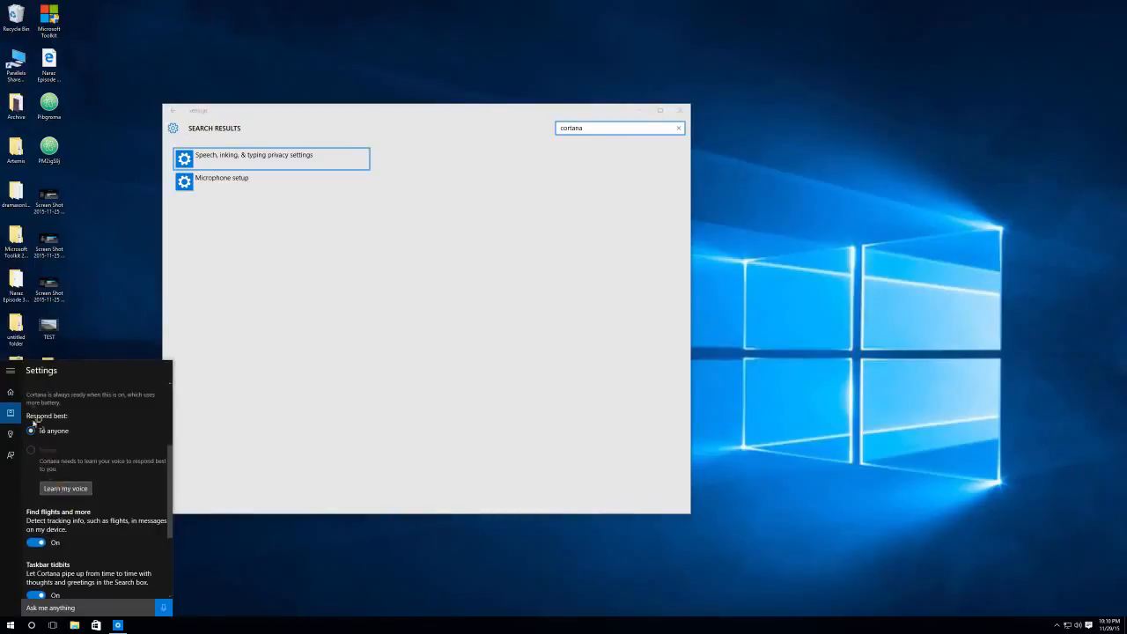
{"action": "left_click", "coordinate": [13, 389]}
{"action": "left_click", "coordinate": [216, 566]}
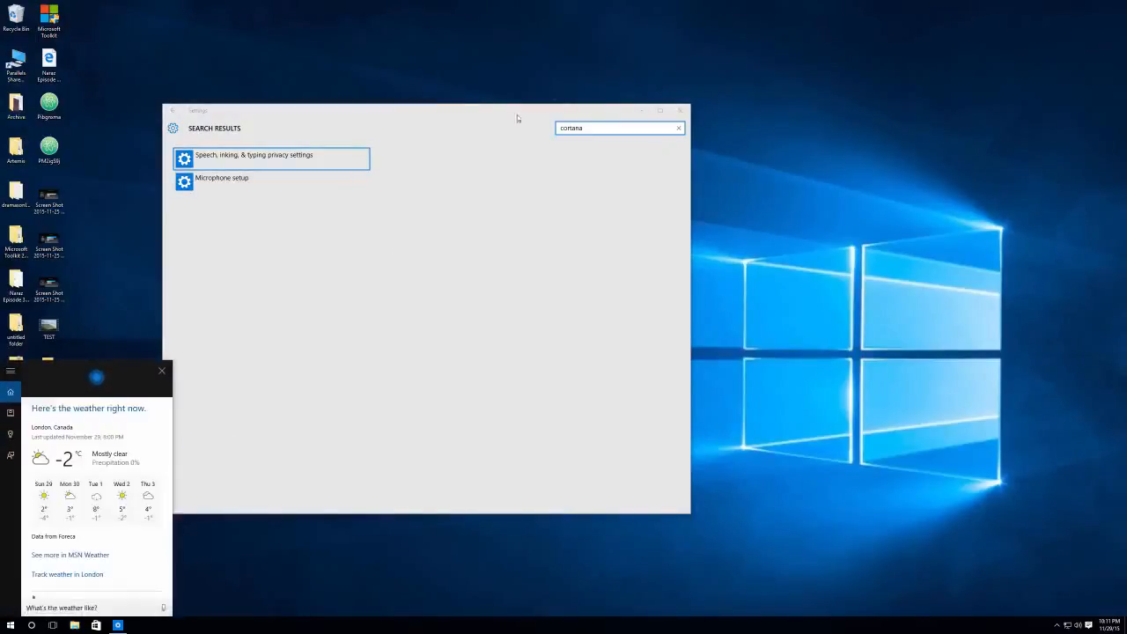
Close the Windows Settings window and dismiss Cortana's weather answer to clear the desktop
{"action": "left_click", "coordinate": [678, 110]}
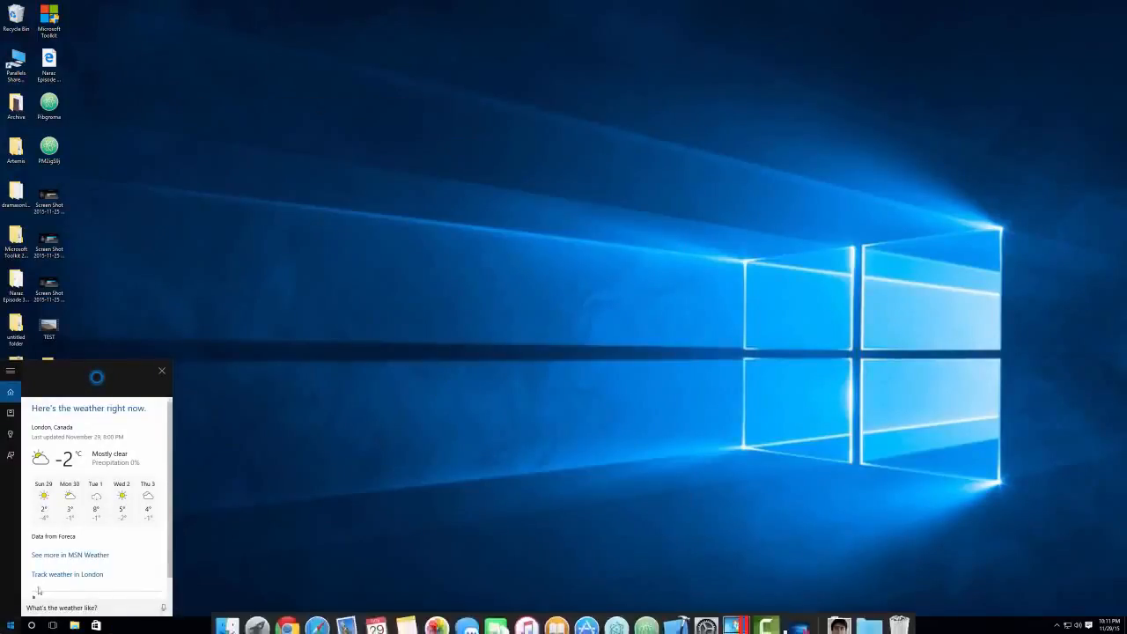
{"action": "left_click", "coordinate": [10, 625]}
{"action": "left_click", "coordinate": [230, 42]}
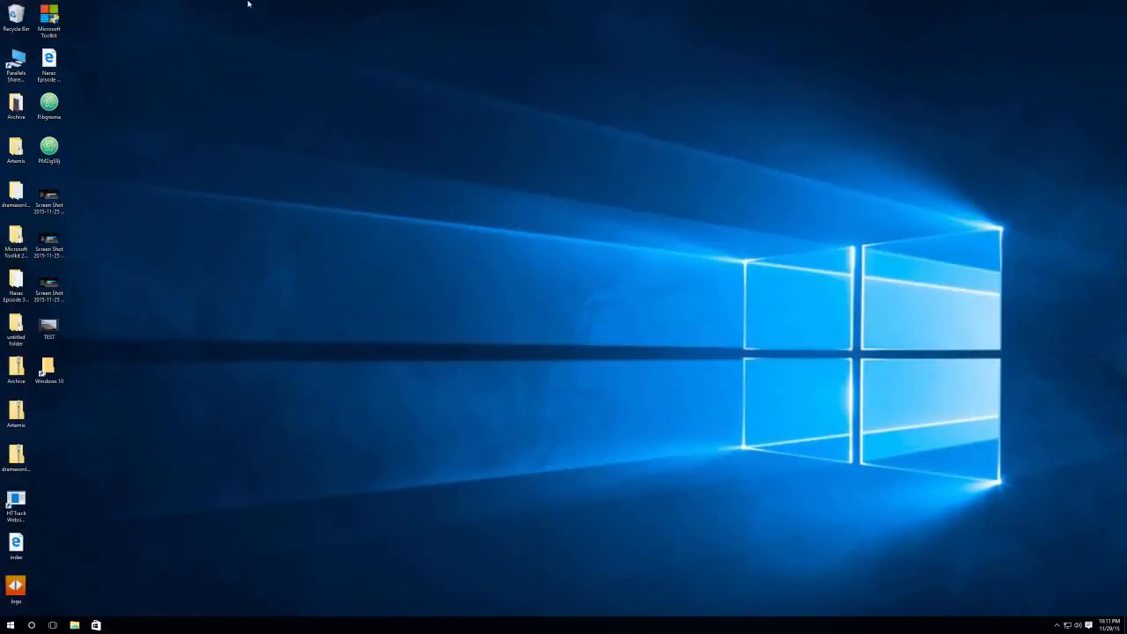
Take the Windows 10 virtual machine out of full screen, minimize Camtasia behind it, and switch the virtual machine to Coherence mode
{"action": "mouse_move", "coordinate": [248, 1]}
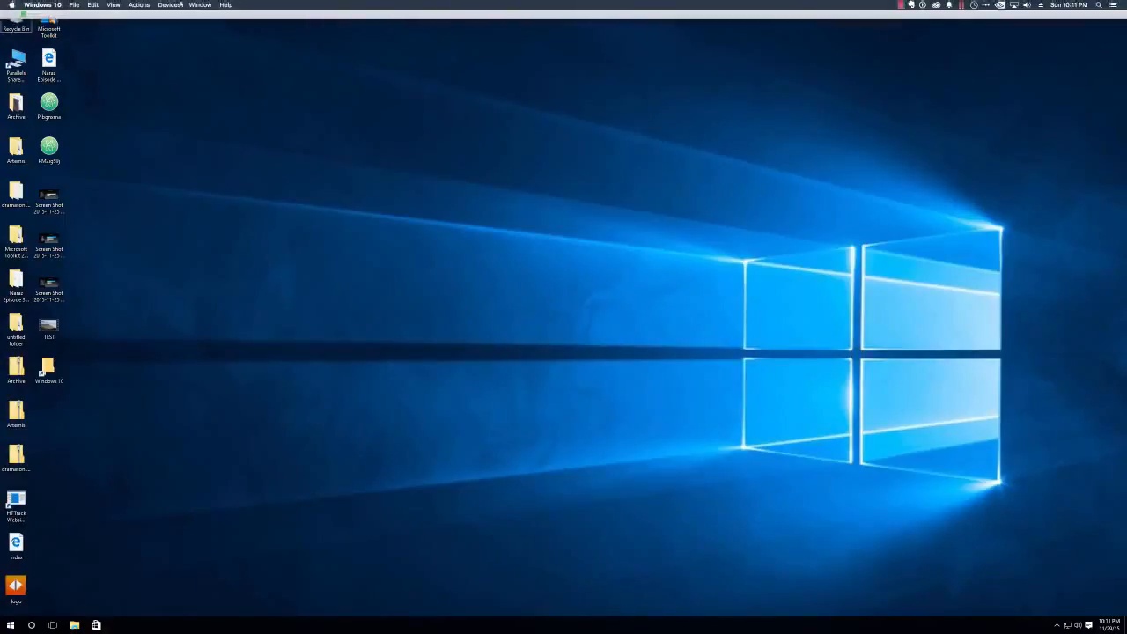
{"action": "left_click", "coordinate": [24, 14]}
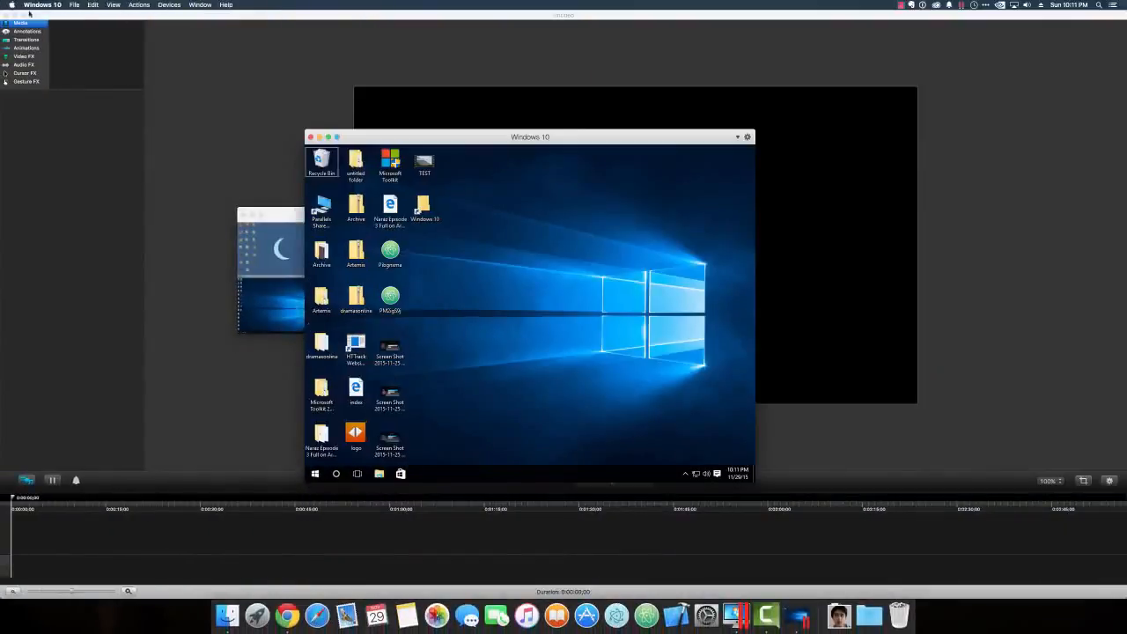
{"action": "left_click", "coordinate": [14, 15]}
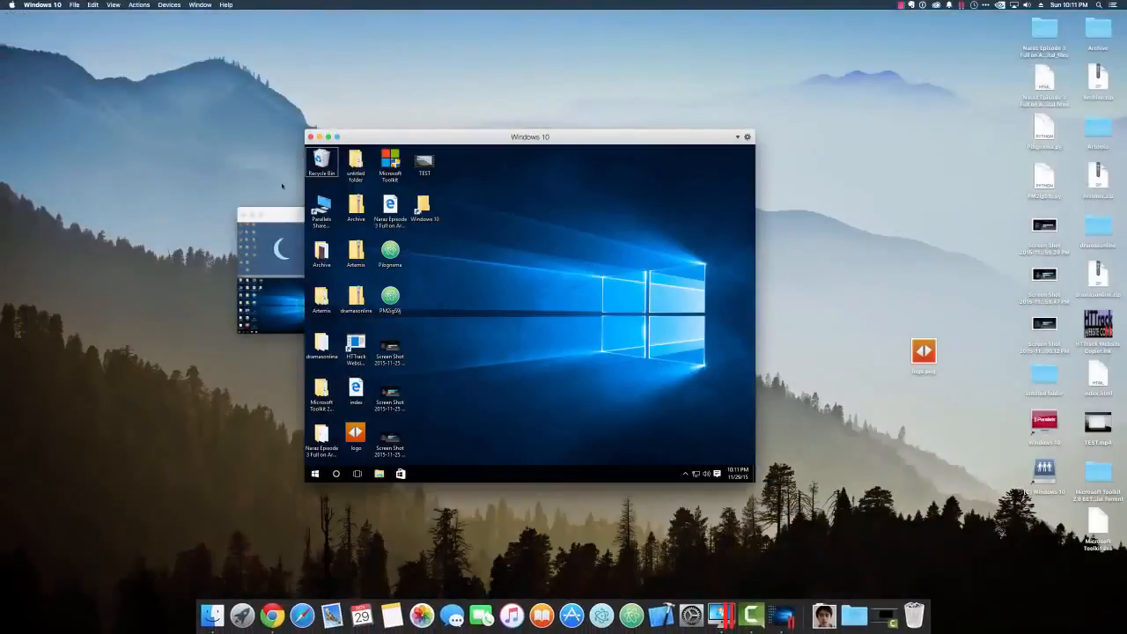
{"action": "left_click", "coordinate": [352, 138]}
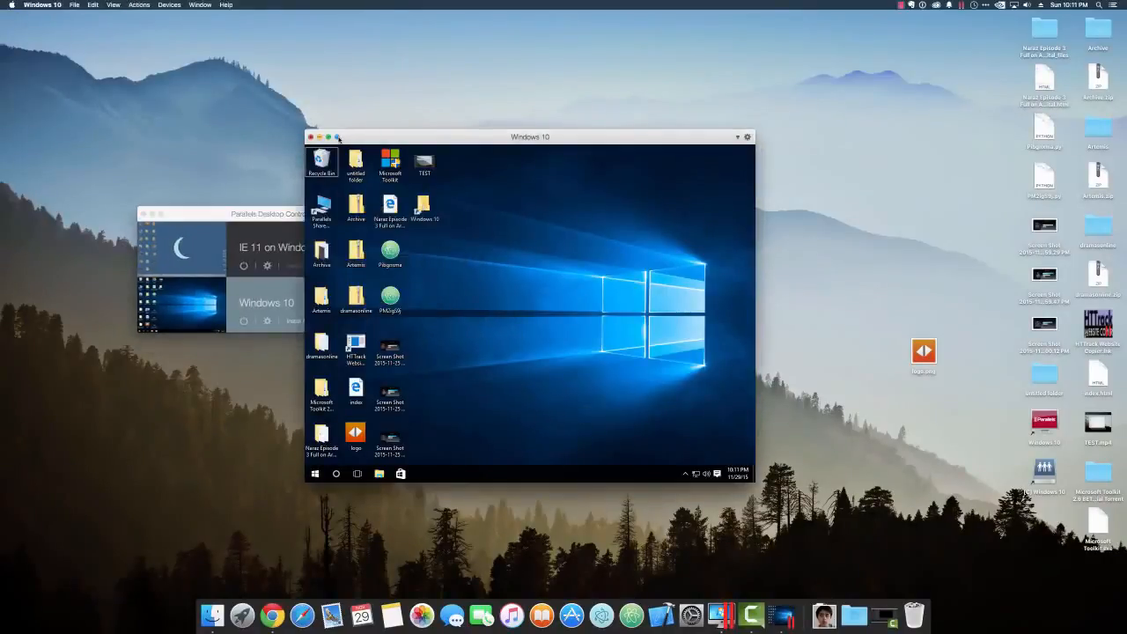
{"action": "left_click", "coordinate": [337, 137]}
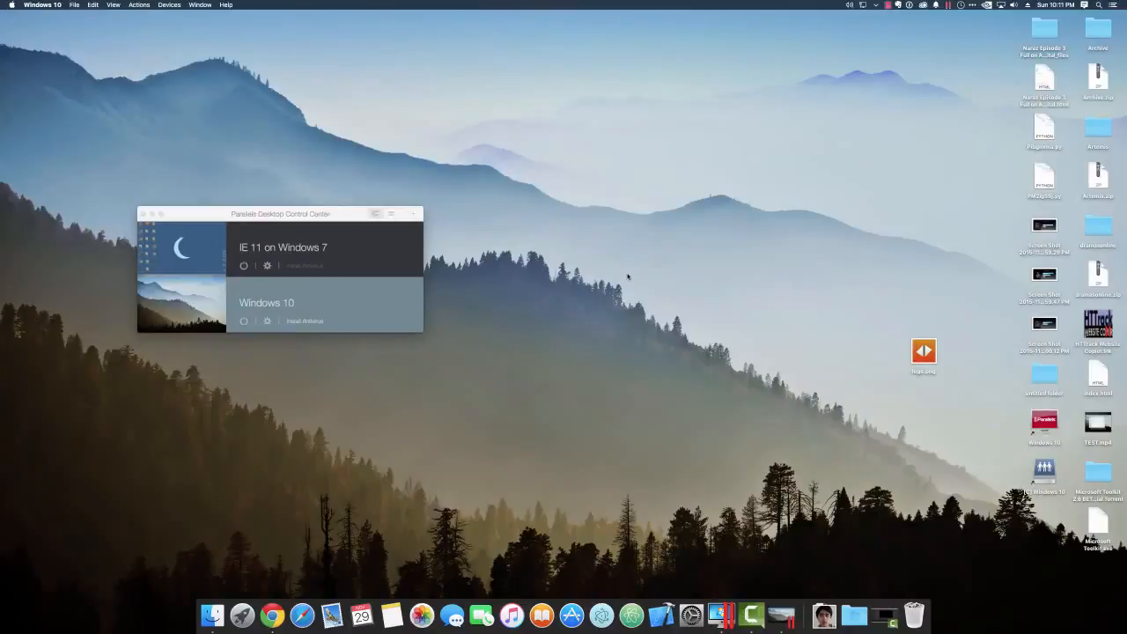
View the Windows Start menu over the Mac desktop, ask Cortana aloud about the weather, and close the answer
{"action": "left_click", "coordinate": [779, 623]}
{"action": "left_click", "coordinate": [496, 436]}
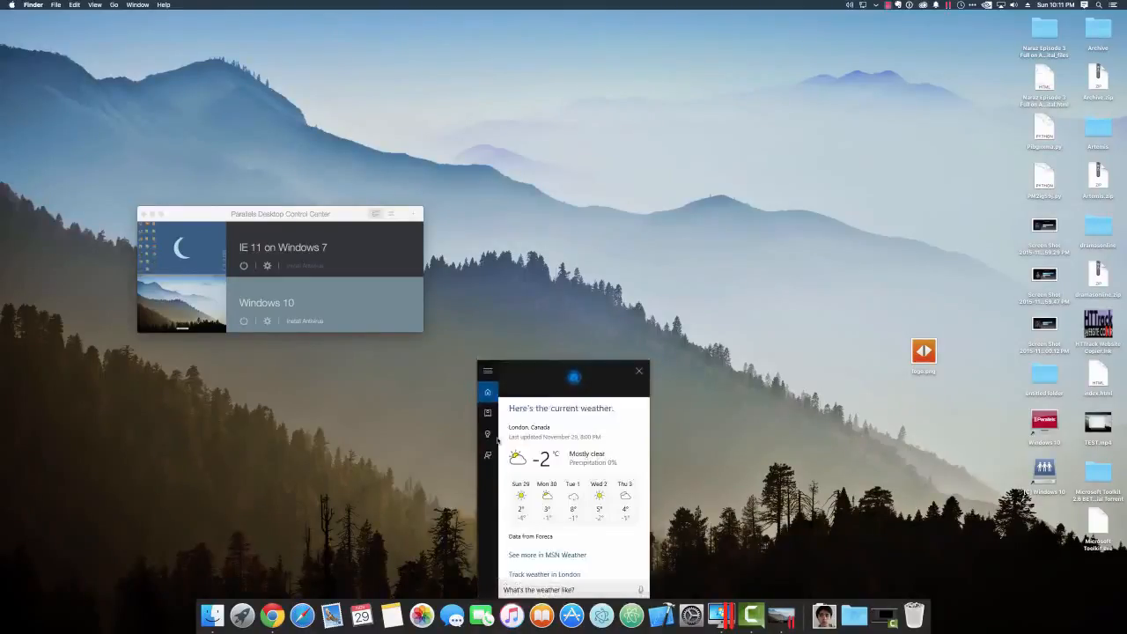
{"action": "left_click", "coordinate": [635, 373]}
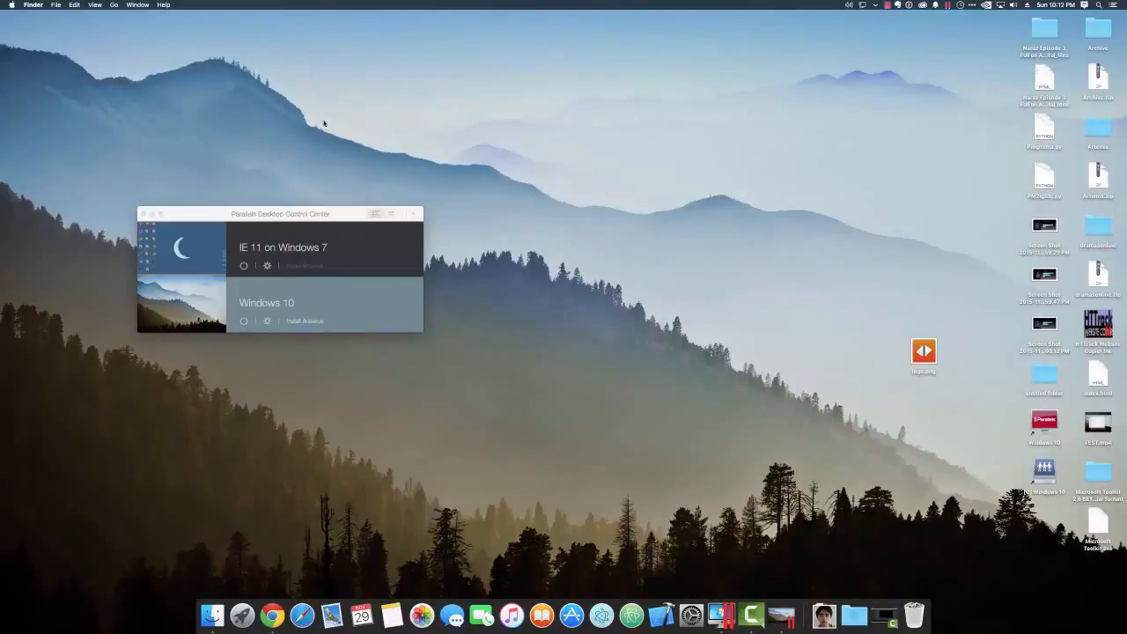
Open Windows Settings in Coherence mode, check the Windows Update page under Update & security, and close the window
{"action": "left_click", "coordinate": [320, 217]}
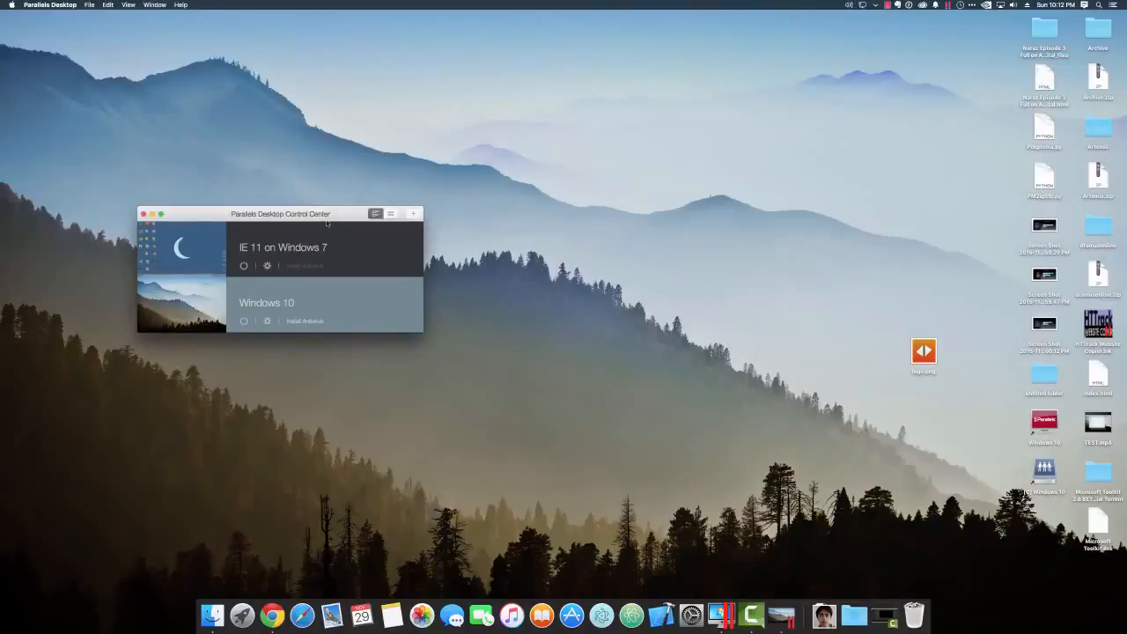
{"action": "left_click_drag", "start_coordinate": [327, 222], "coordinate": [389, 137]}
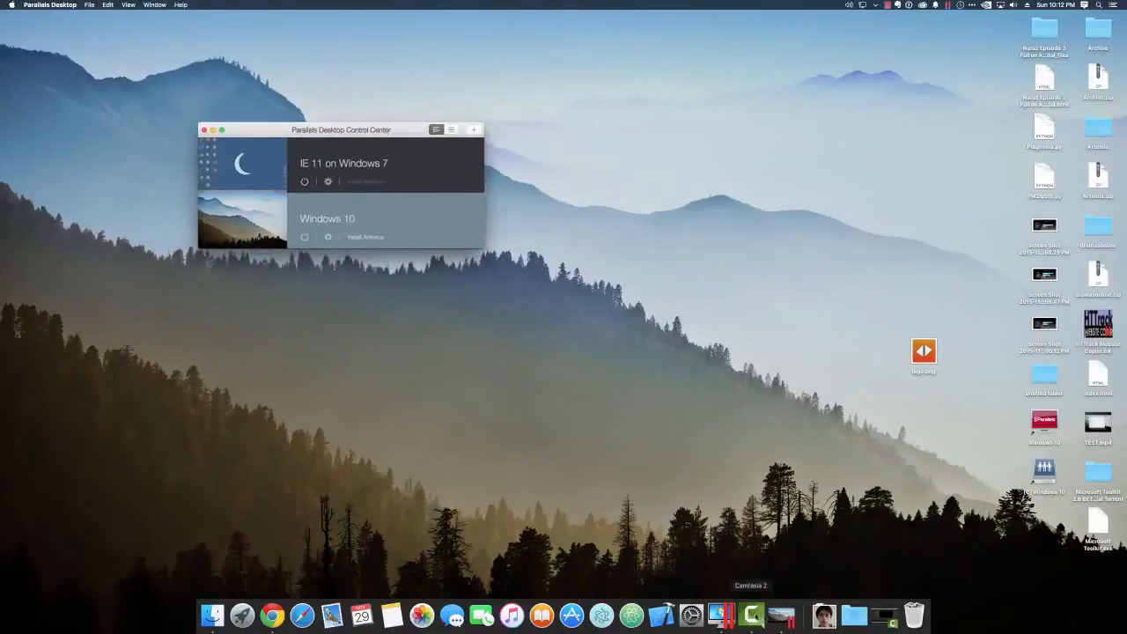
{"action": "left_click", "coordinate": [778, 617]}
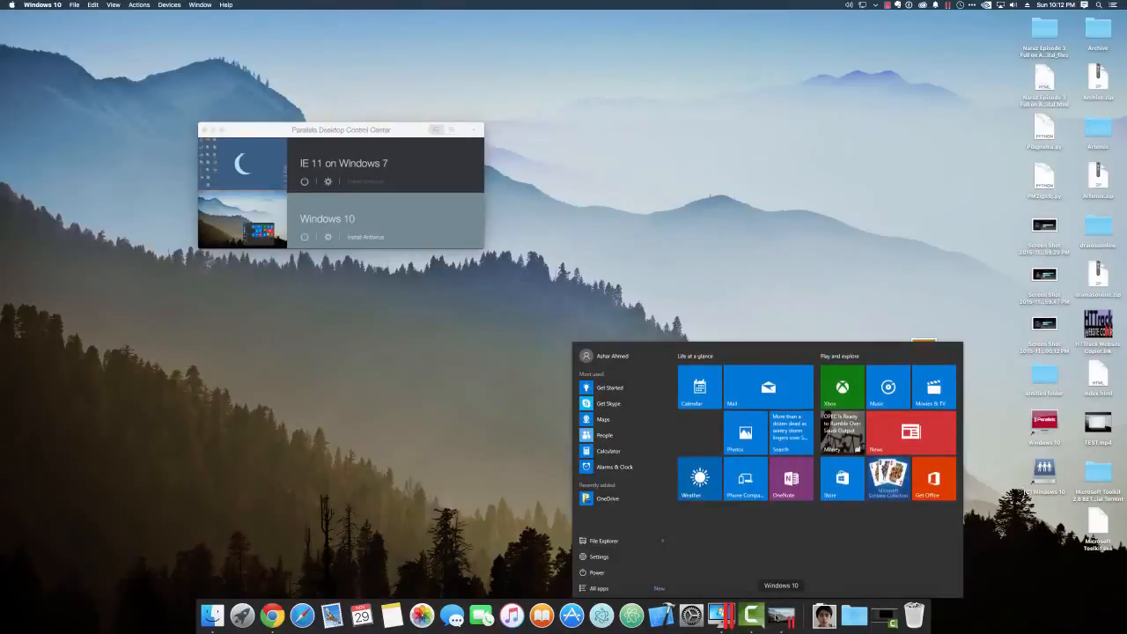
{"action": "left_click", "coordinate": [621, 556]}
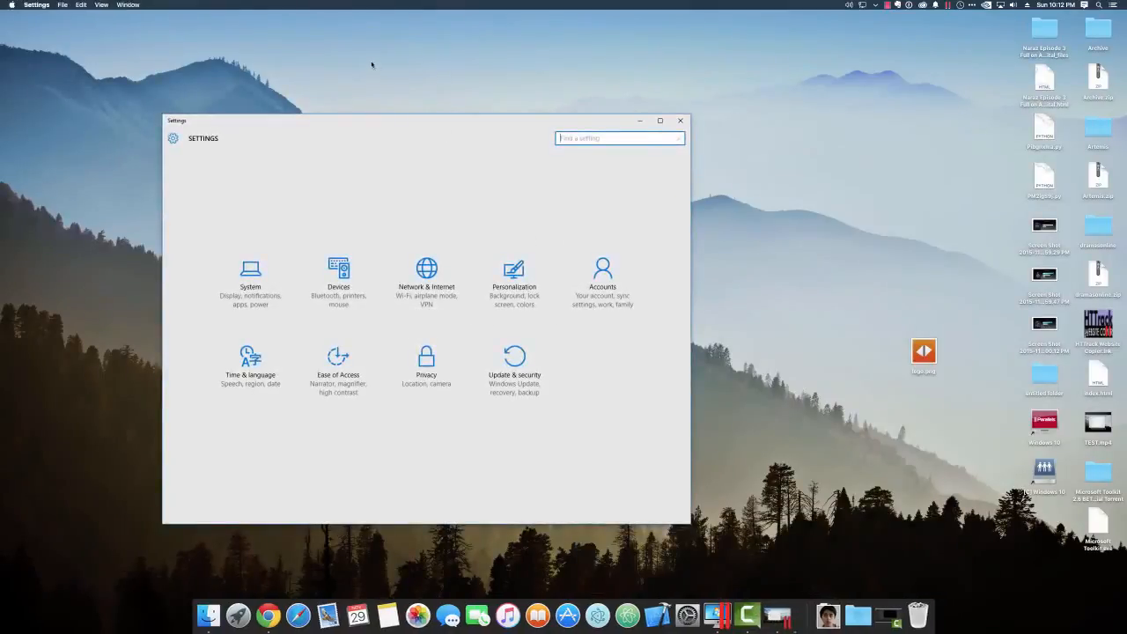
{"action": "left_click_drag", "start_coordinate": [277, 121], "coordinate": [382, 106]}
{"action": "left_click", "coordinate": [609, 350]}
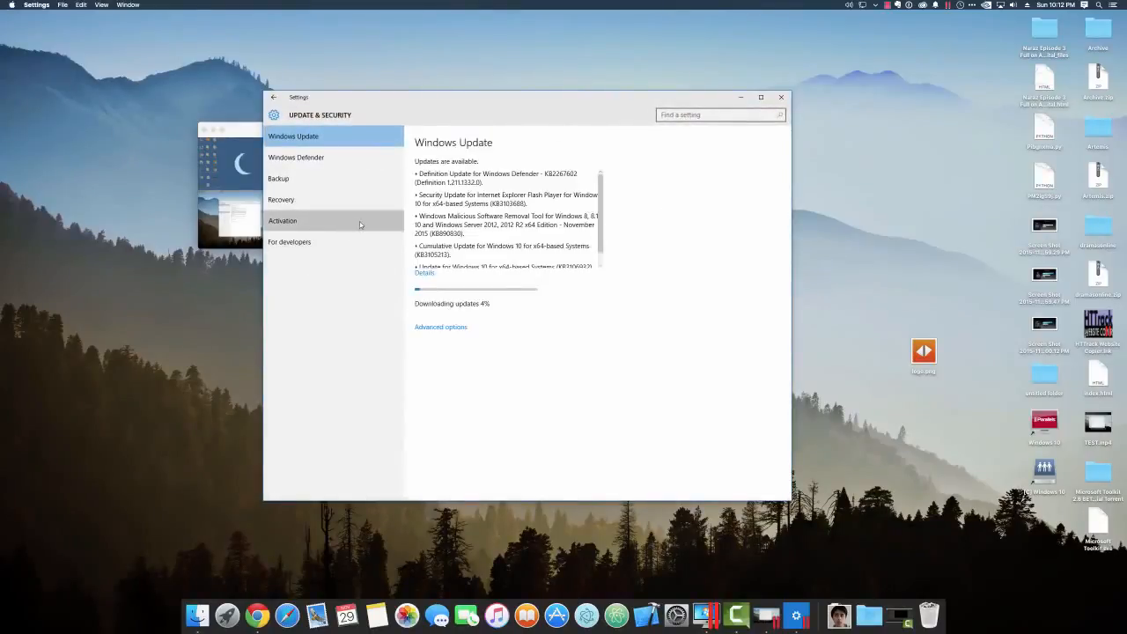
{"action": "left_click", "coordinate": [779, 97]}
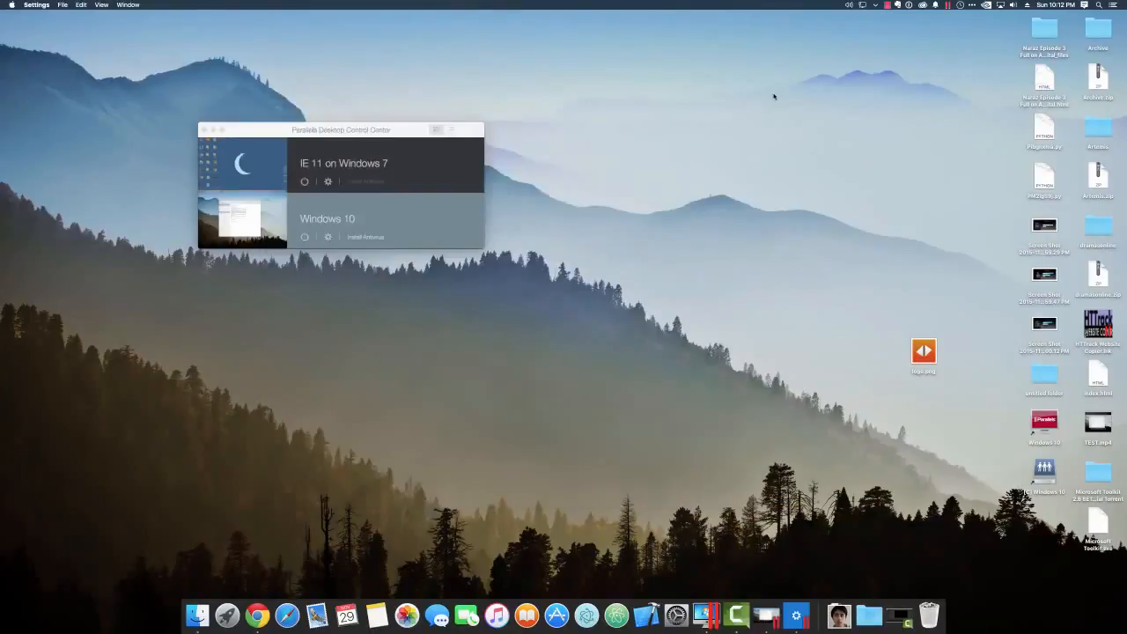